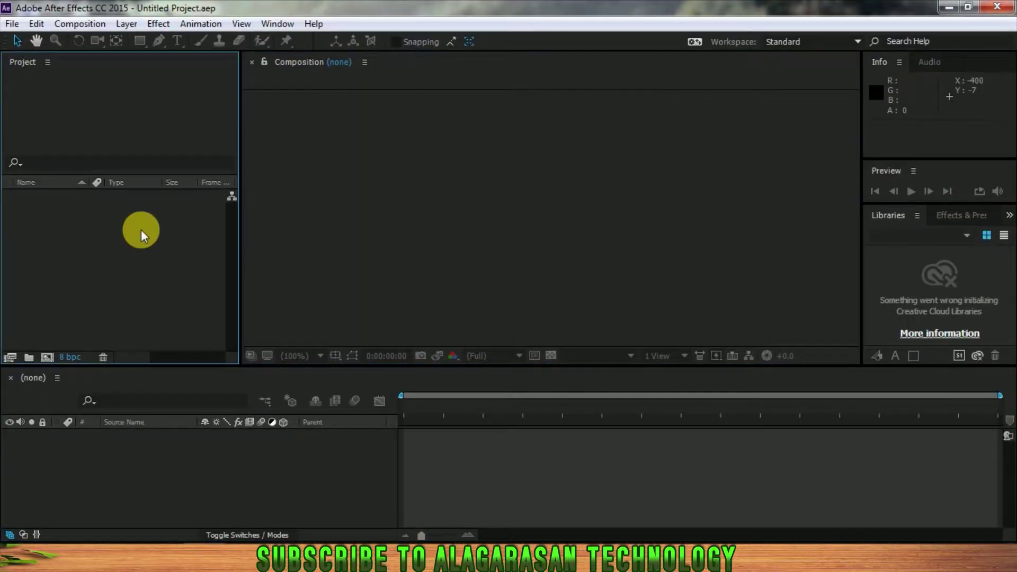
Start a new composition named 'Whatsapp Status Video'.
left_click(80, 24)
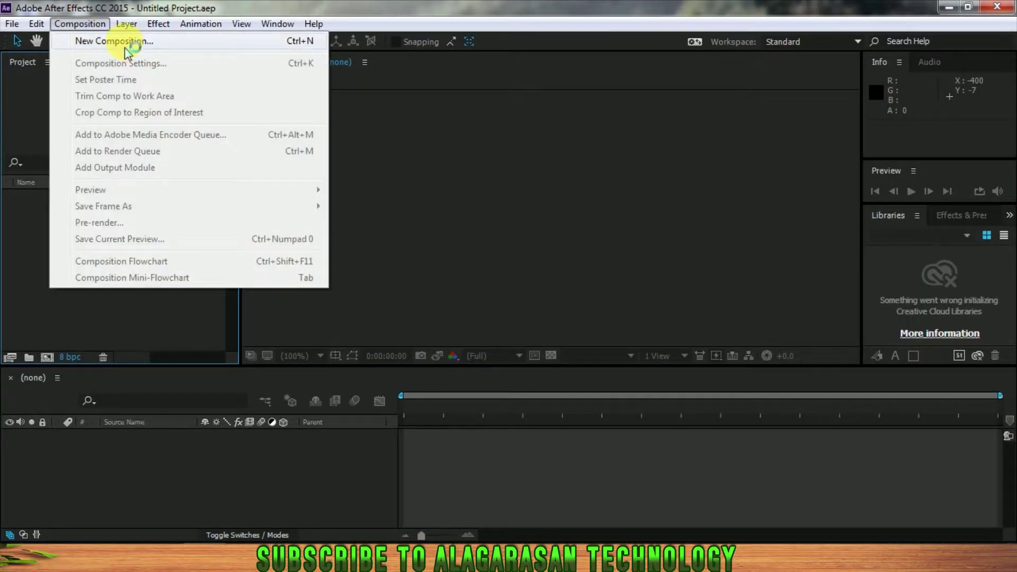
left_click(129, 41)
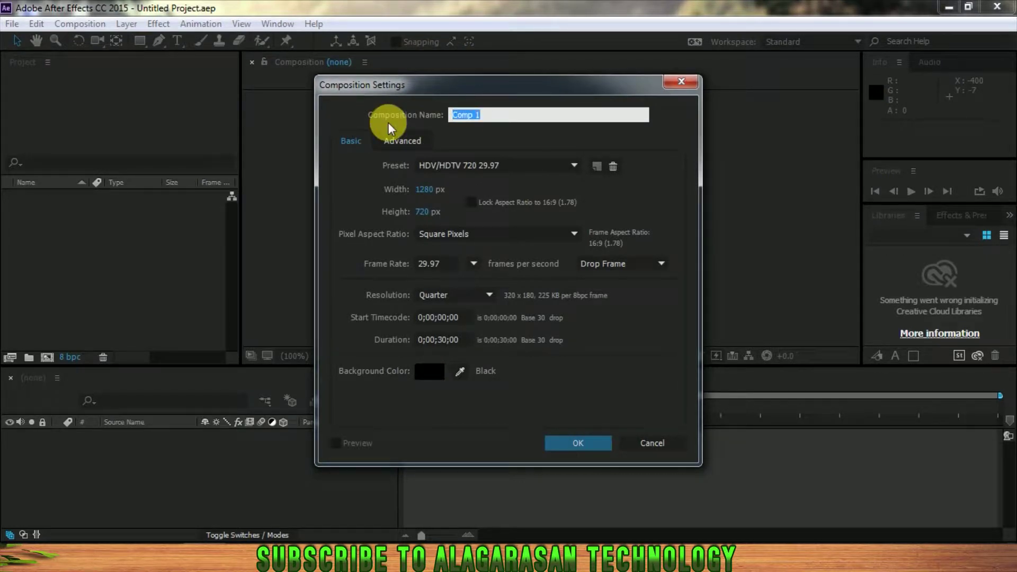
type("Whatsapp Status Video")
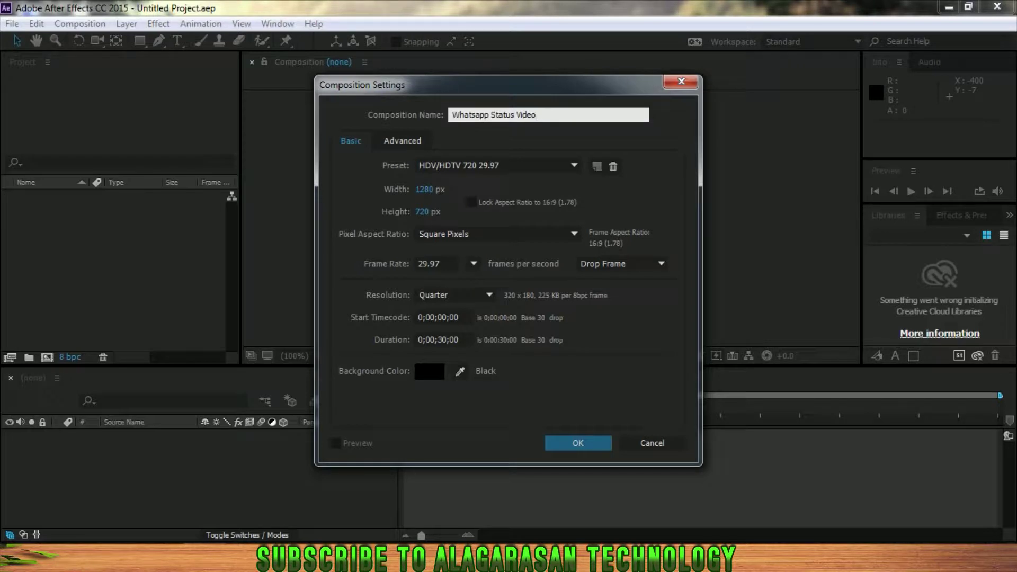
Unlock the aspect ratio, set the size to 1080 x 1920, and create the composition.
left_click(426, 190)
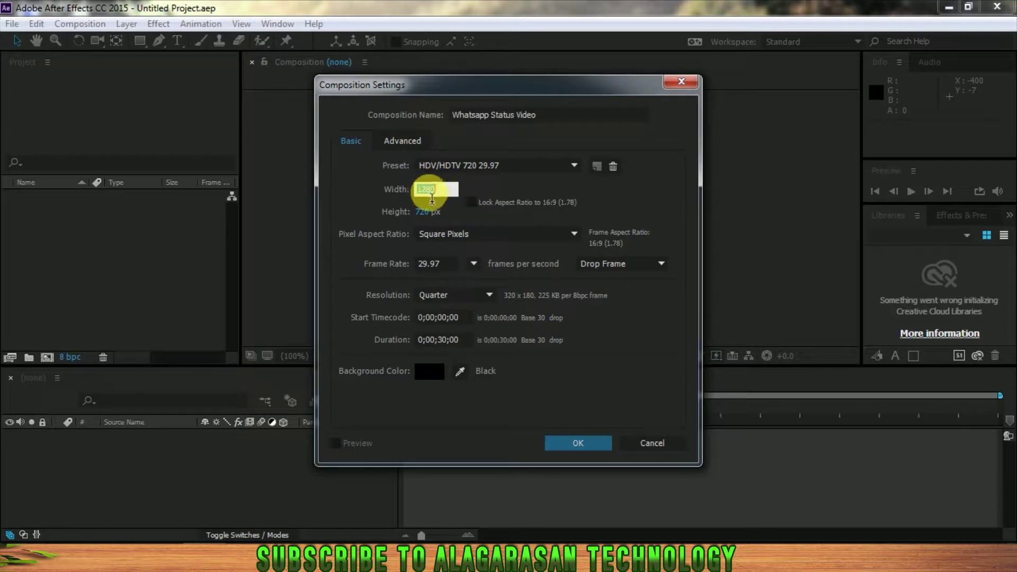
left_click(471, 202)
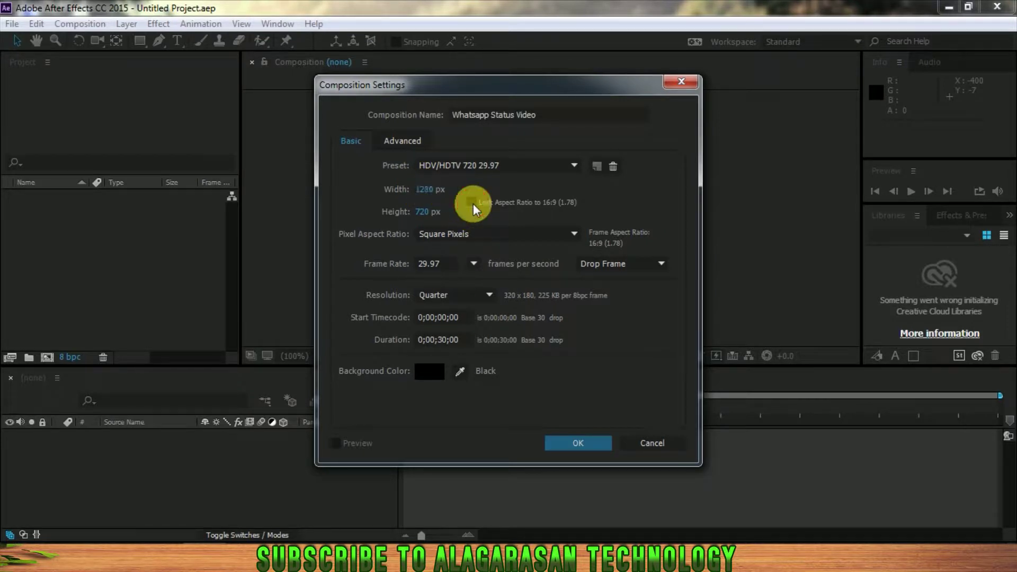
left_click(471, 202)
left_click(423, 189)
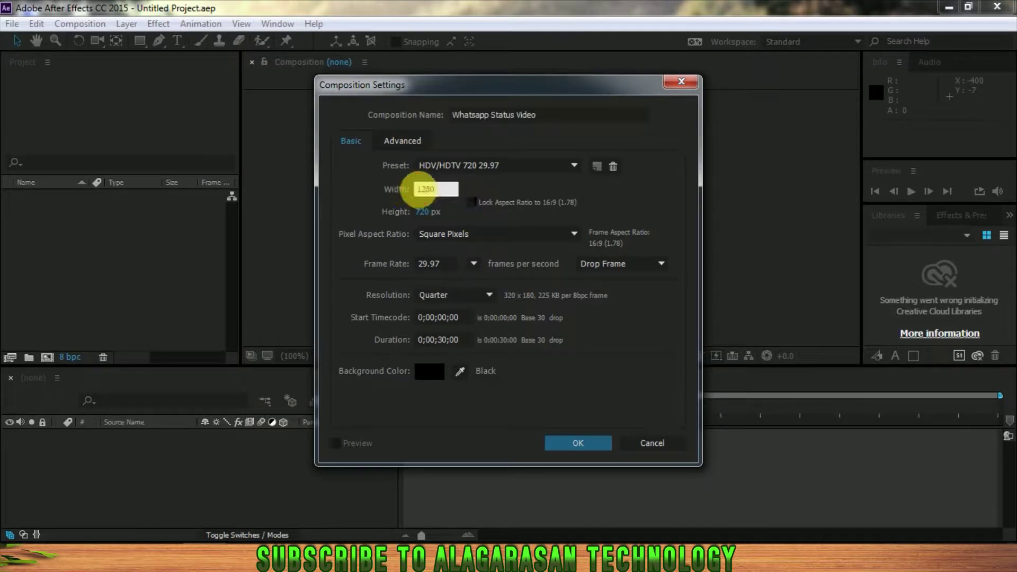
type("1080")
key("Tab")
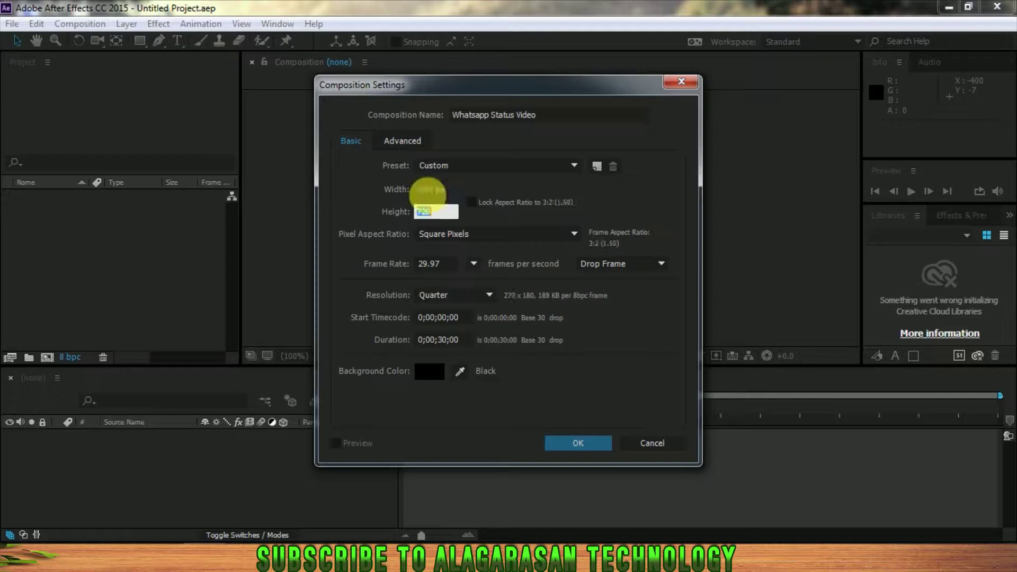
type("1920")
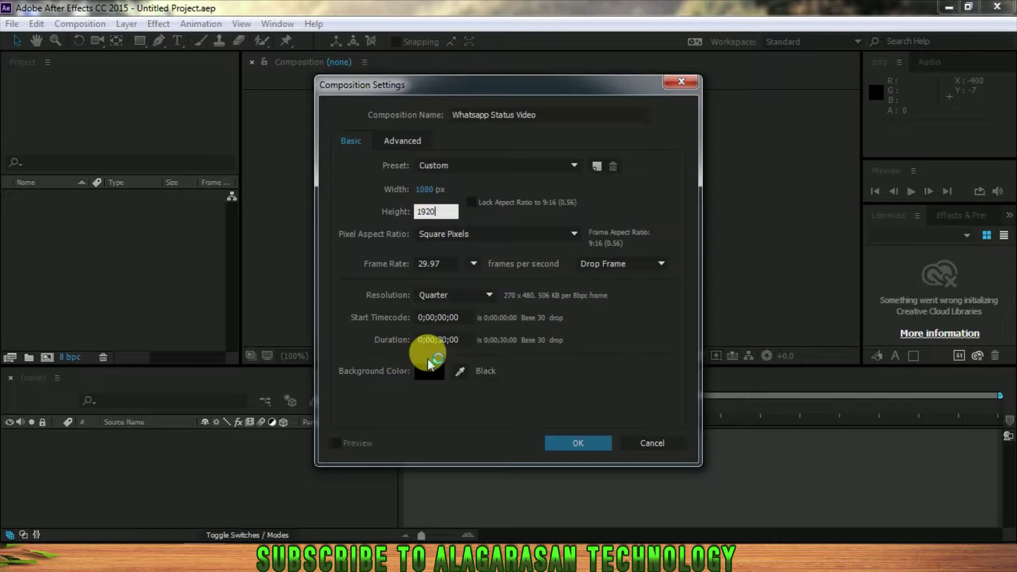
left_click(436, 340)
left_click(580, 444)
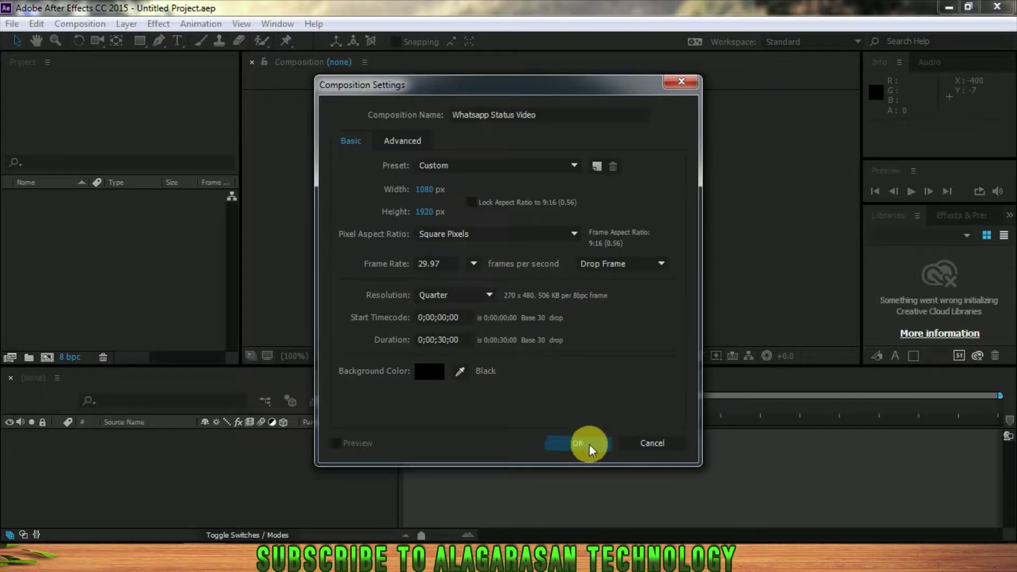
left_click(520, 195)
left_click(84, 272)
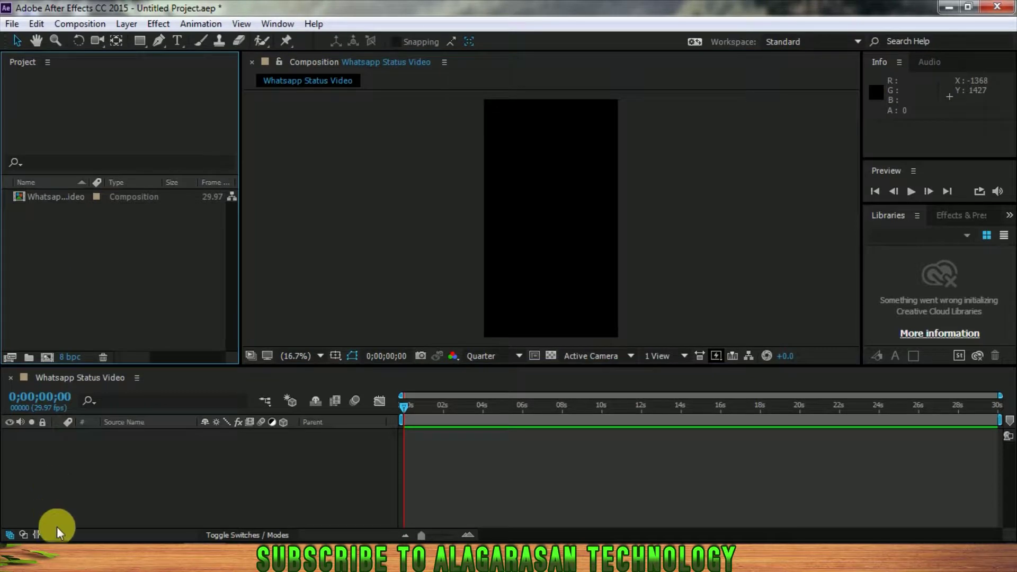
Import 'Kodi Aruvi - Mehandi Circus 1080p HD.mp4' from the desktop Assets folder into the project.
left_click(949, 6)
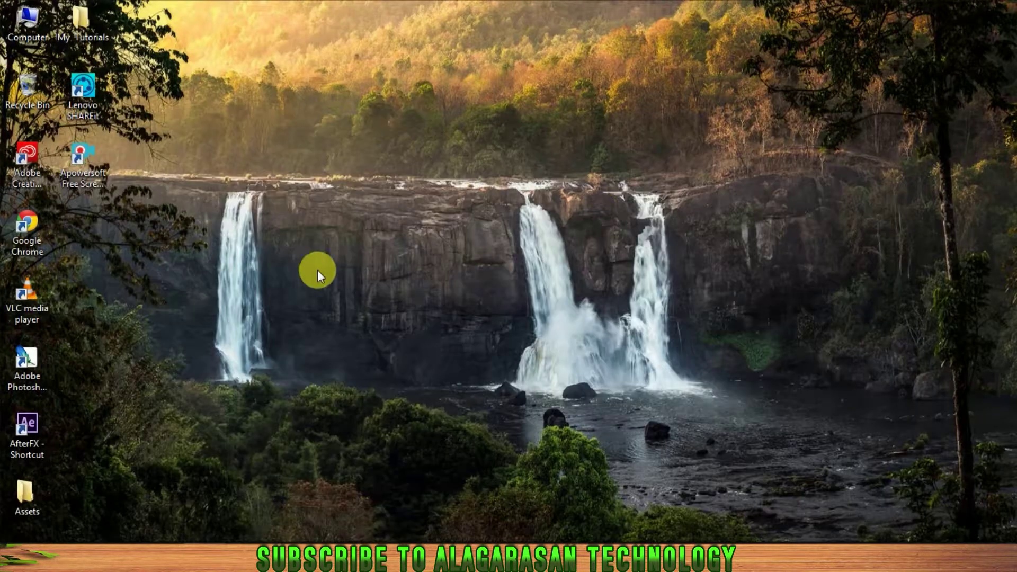
double_click(25, 493)
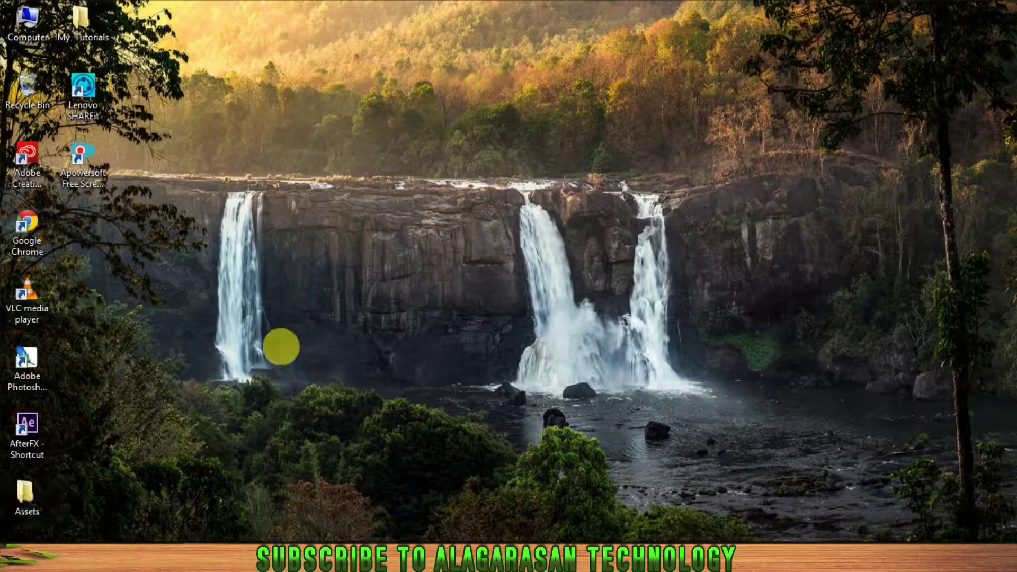
left_click(650, 152)
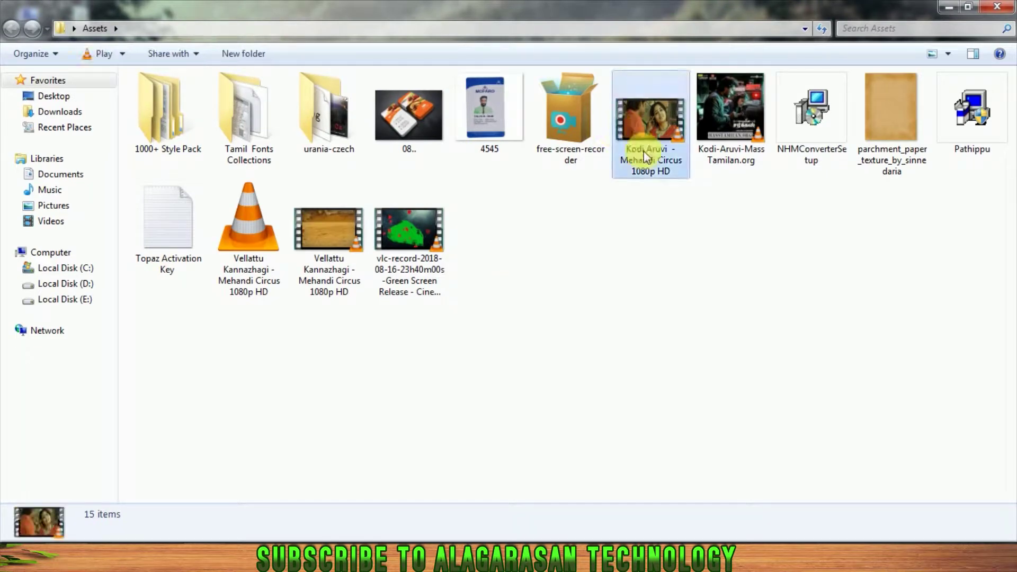
left_click_drag(650, 154, 119, 329)
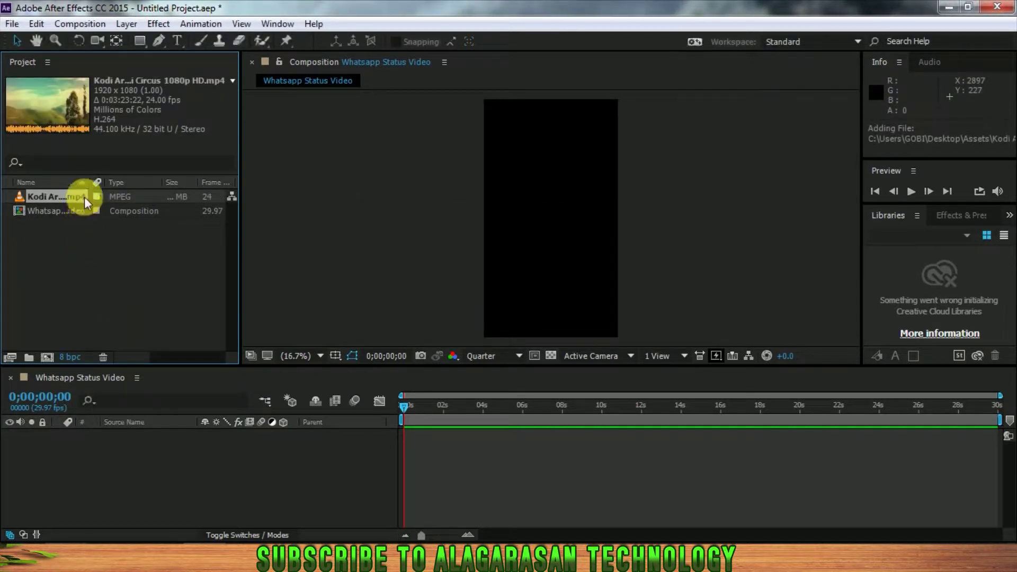
Add the clip to the composition as a 3D layer with Position Z -207.
left_click_drag(64, 203, 168, 464)
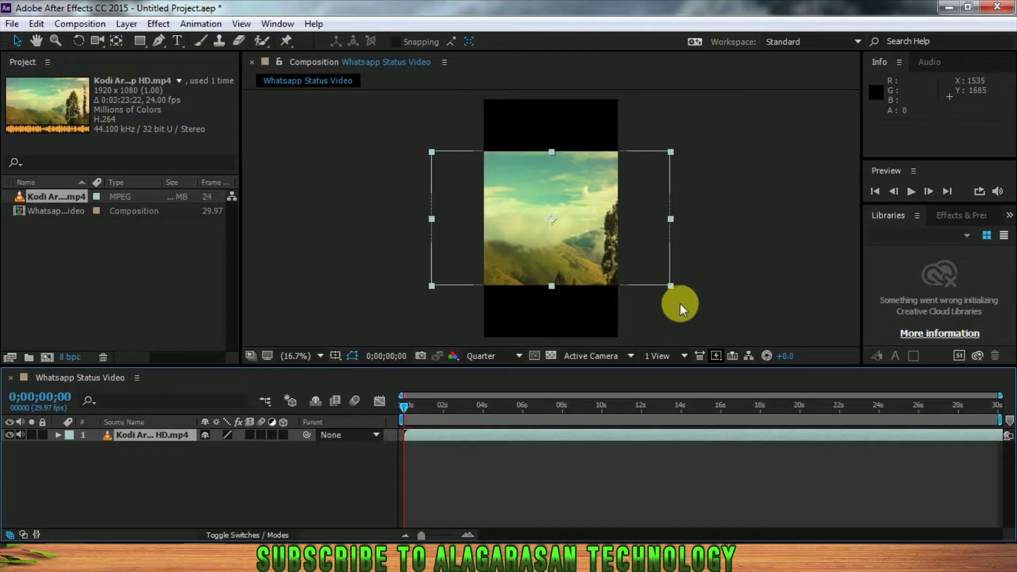
left_click(284, 440)
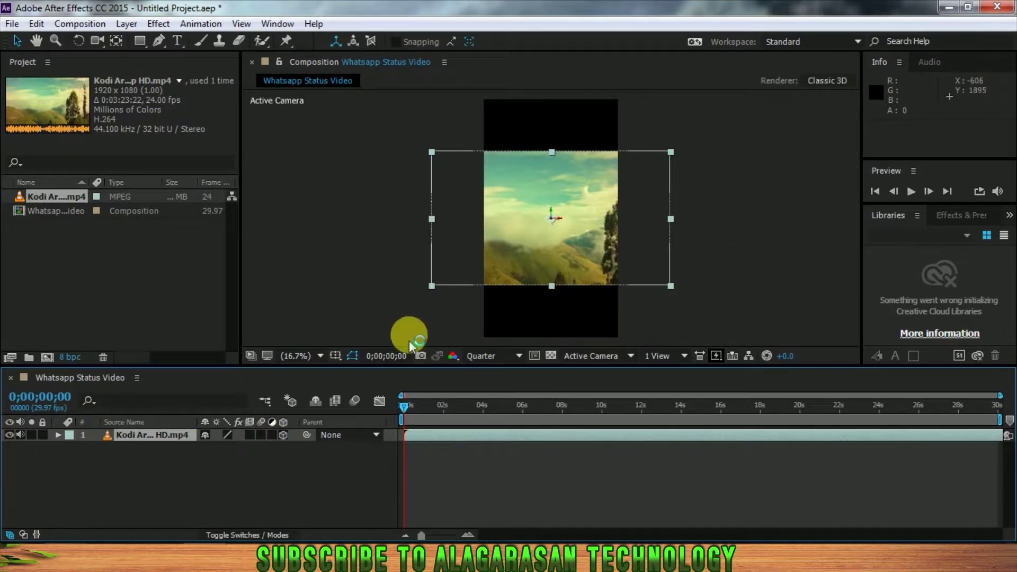
left_click(151, 447)
key("p")
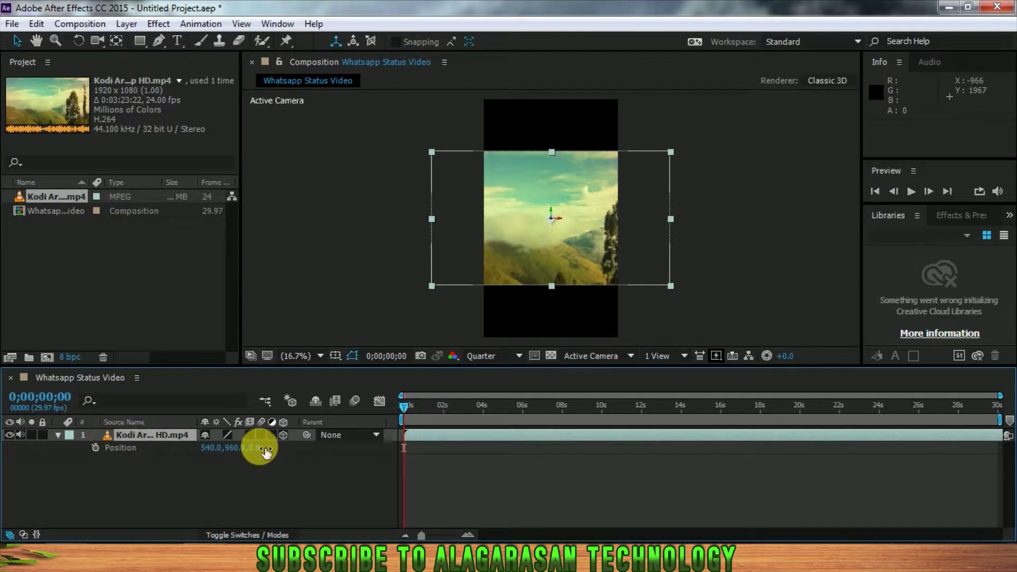
left_click_drag(264, 452, 114, 458)
Scrub the timeline between about 3 and 12 seconds to preview the clip.
left_click(553, 408)
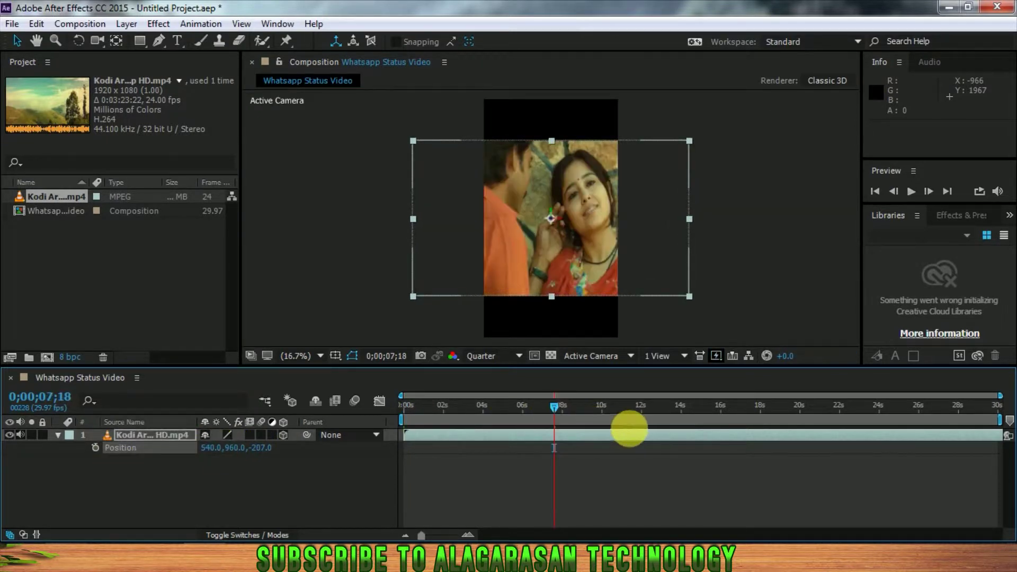
left_click(646, 406)
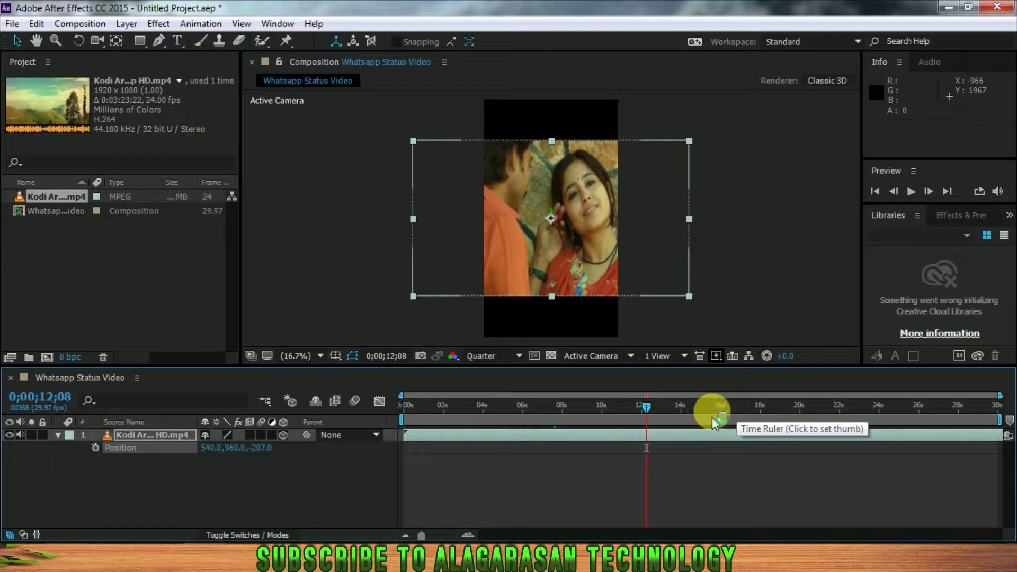
left_click(519, 406)
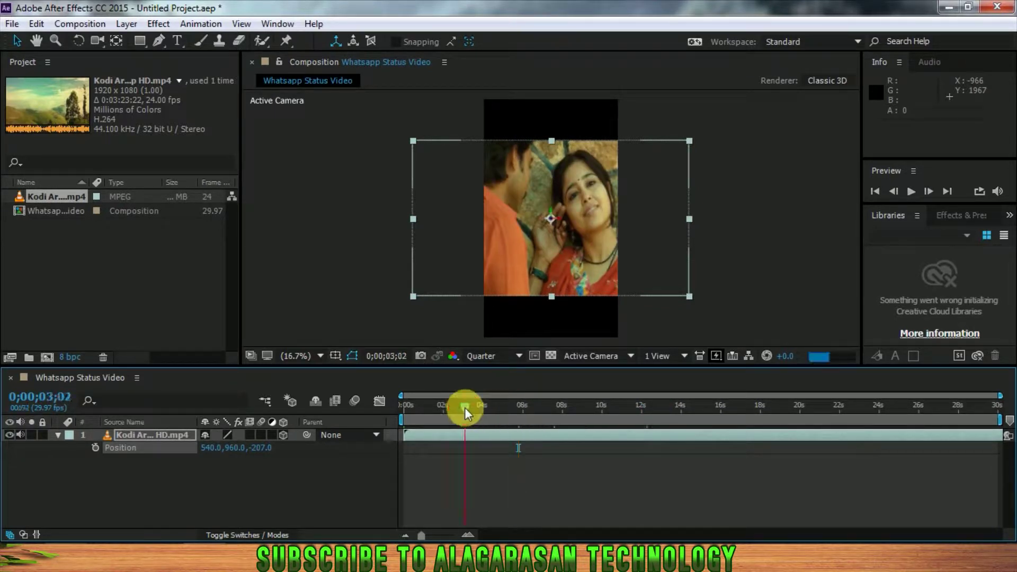
left_click(464, 408)
left_click_drag(465, 407, 502, 405)
Trim the clip's start at 5 seconds and slide it to In point -0;00;01;16.
left_click(541, 432)
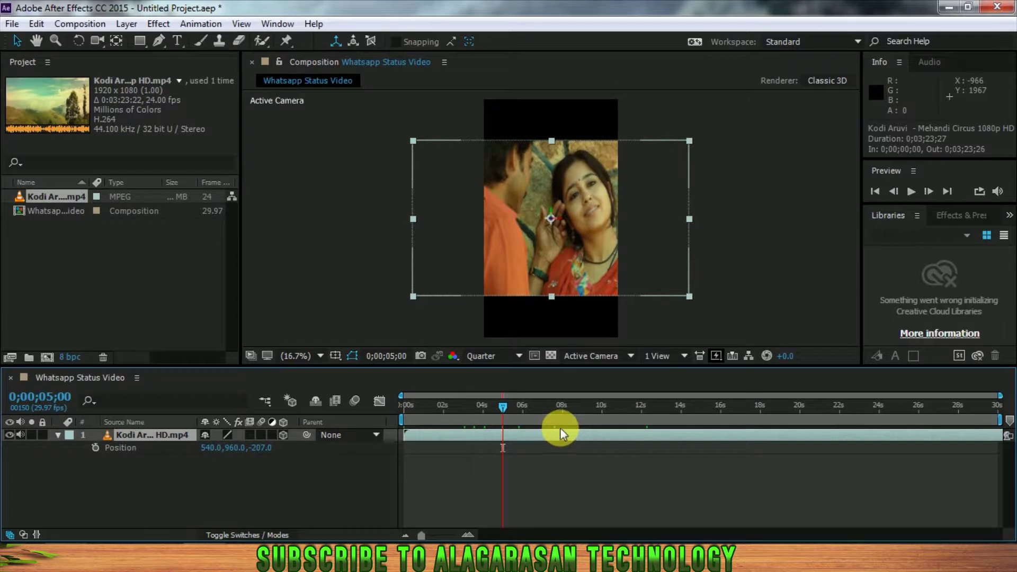
key("alt+bracketleft")
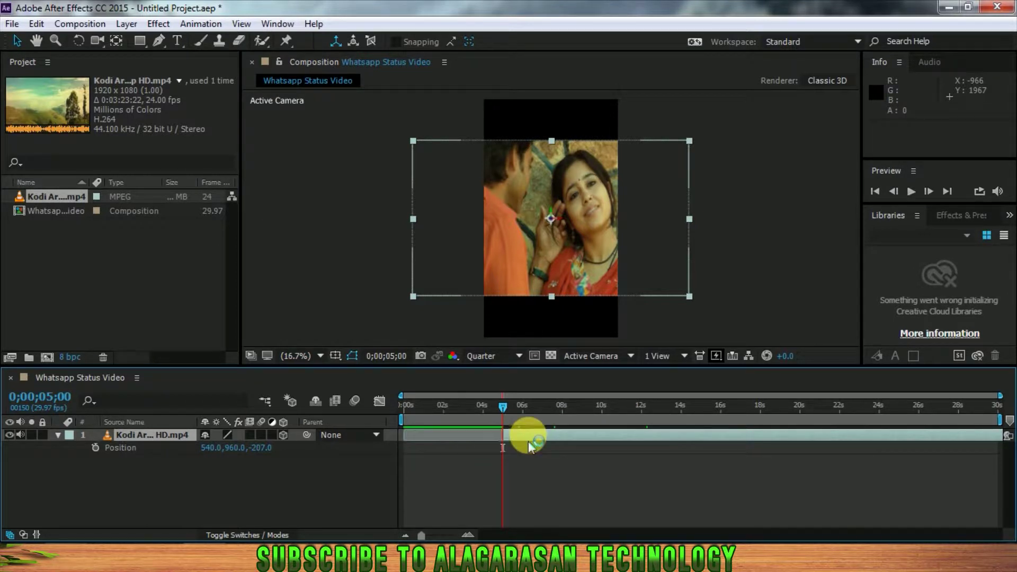
left_click_drag(540, 446, 447, 424)
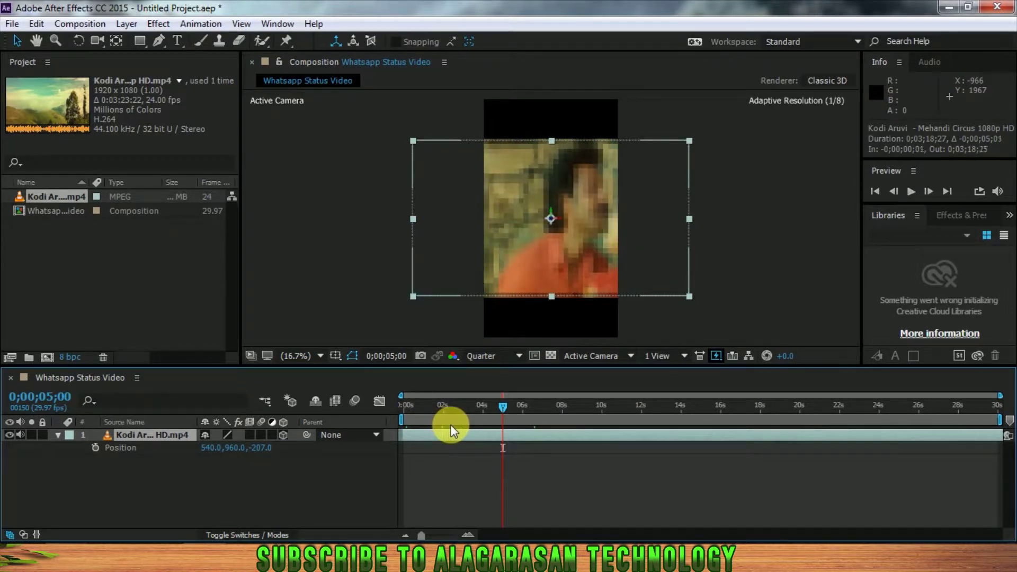
left_click(411, 405)
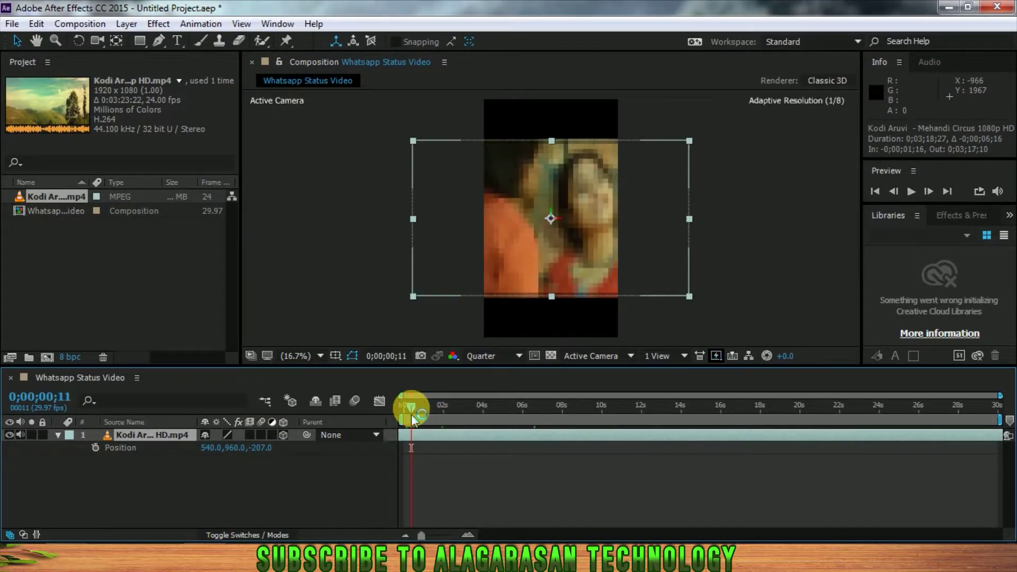
left_click(402, 407)
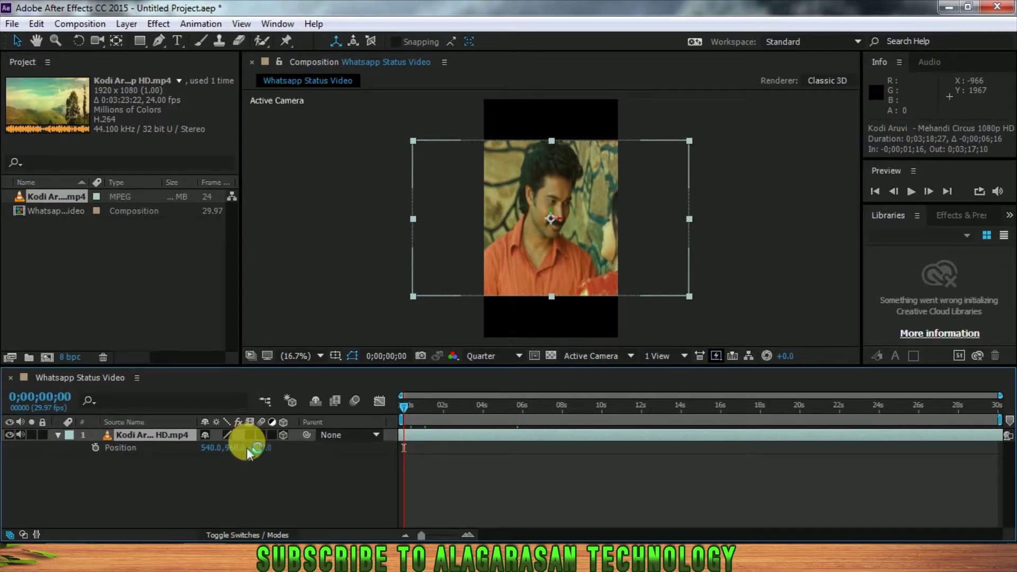
Push the clip back to Z -363 and stretch it to about 116% by 140%.
left_click_drag(261, 446, 151, 456)
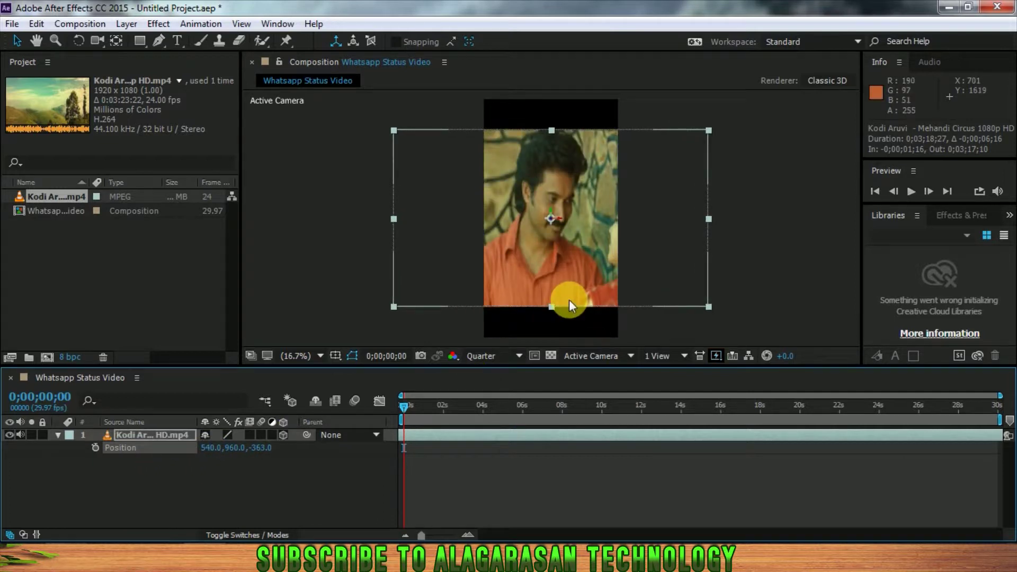
left_click_drag(547, 307, 552, 341)
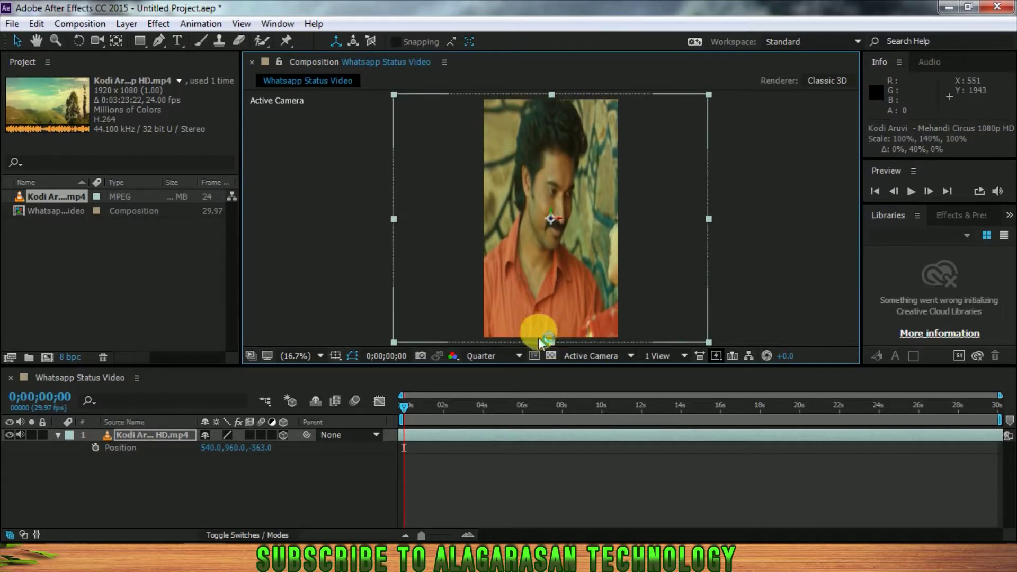
left_click_drag(394, 225, 370, 220)
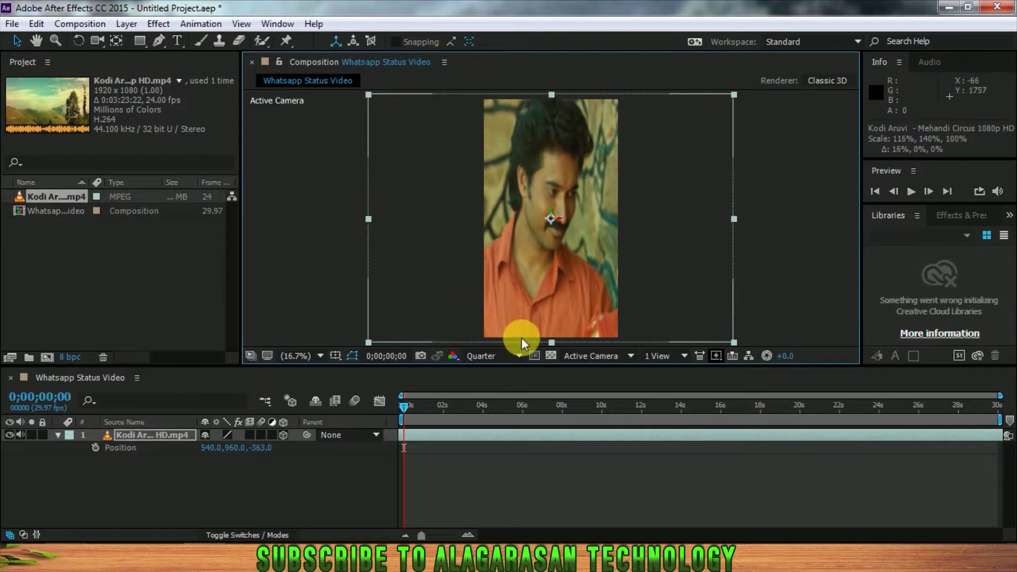
left_click(549, 456)
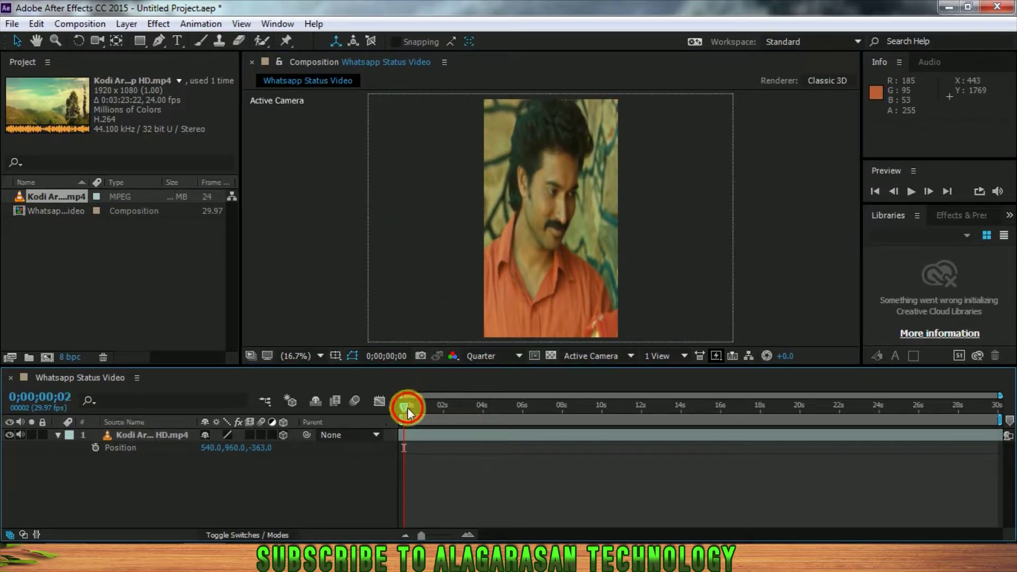
Preview the resized clip at 0;00;02;08, 0;00;04;00 and 0;00;05;25.
left_click(447, 409)
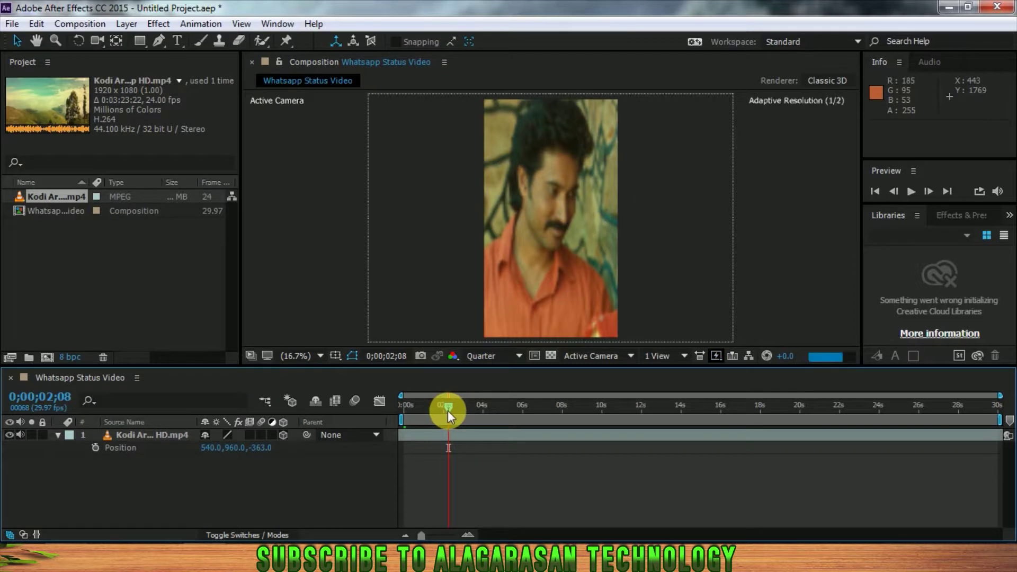
left_click(481, 408)
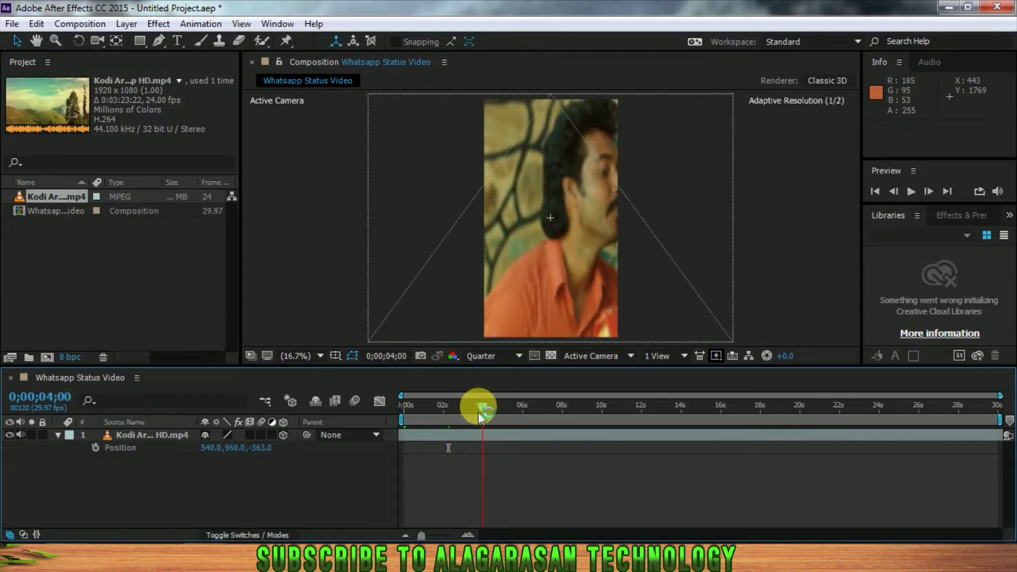
left_click(519, 408)
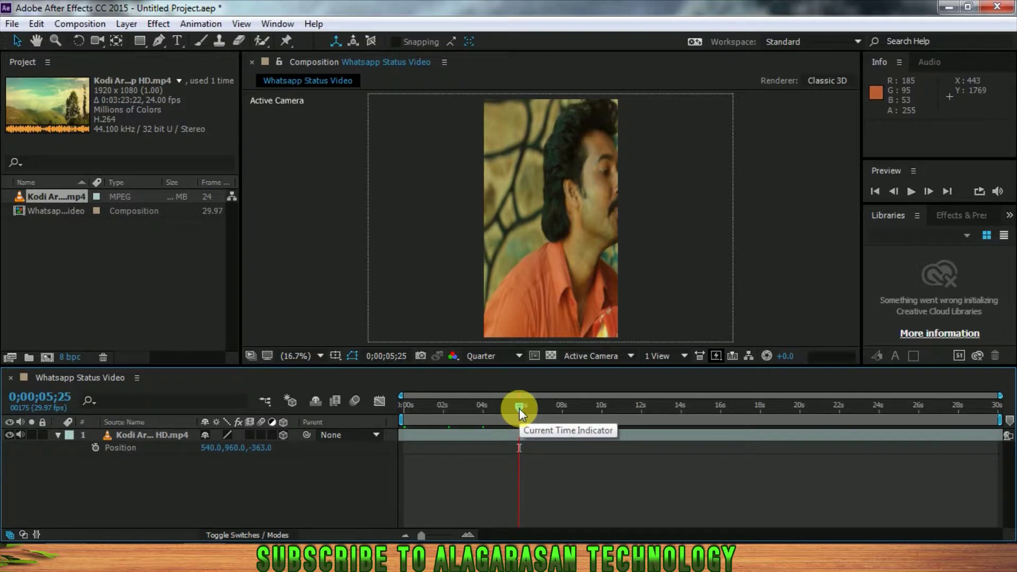
Shift the clip to X 317 and set the first Position keyframe at 0;00;00;00.
left_click_drag(518, 408, 521, 408)
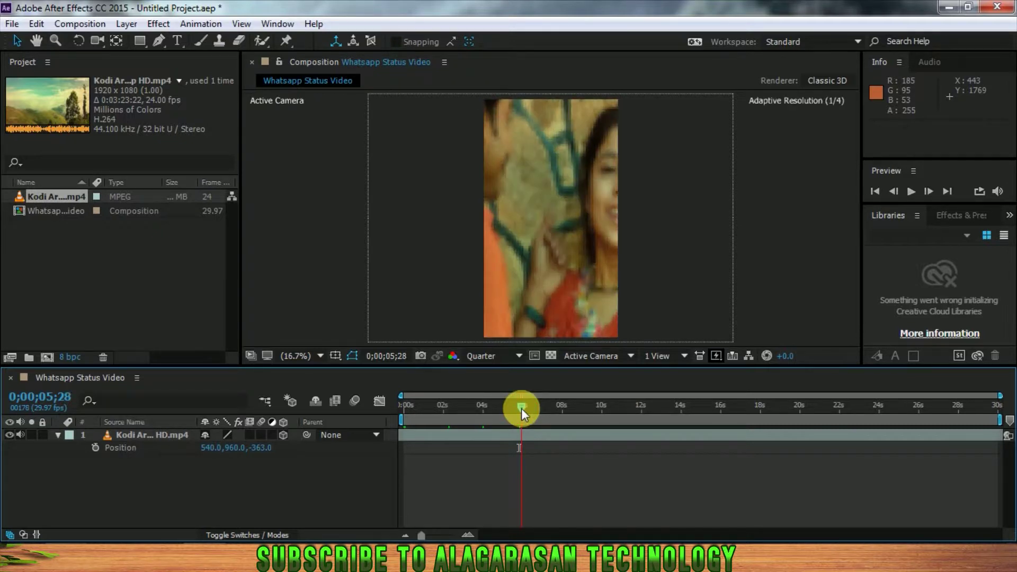
left_click(541, 433)
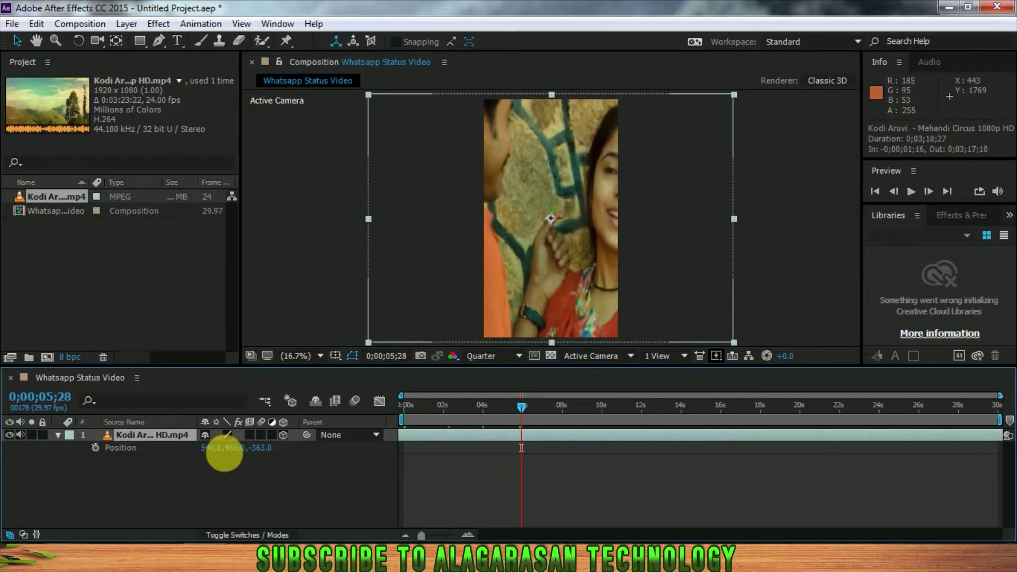
left_click_drag(208, 447, 42, 439)
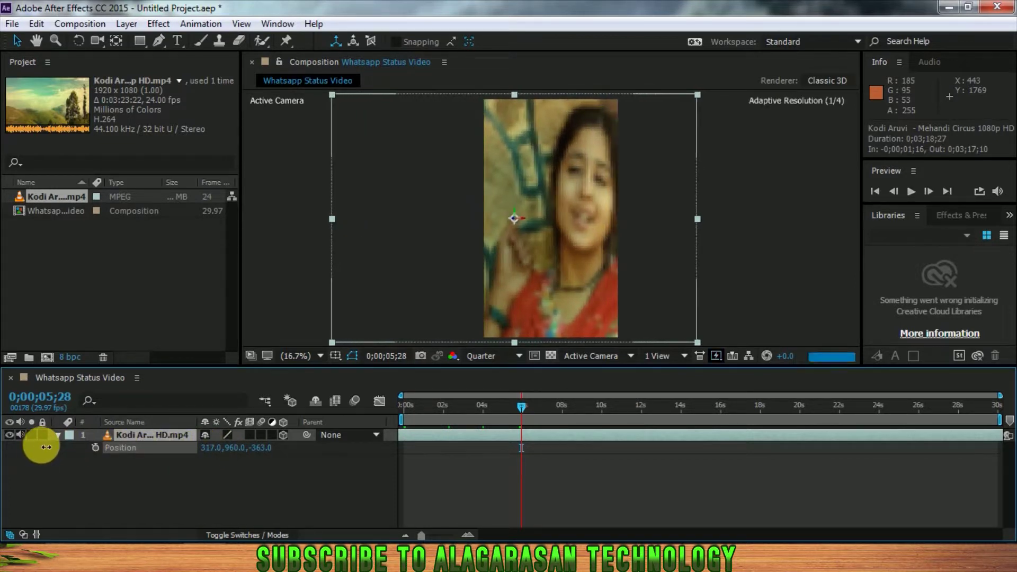
left_click_drag(421, 408, 387, 415)
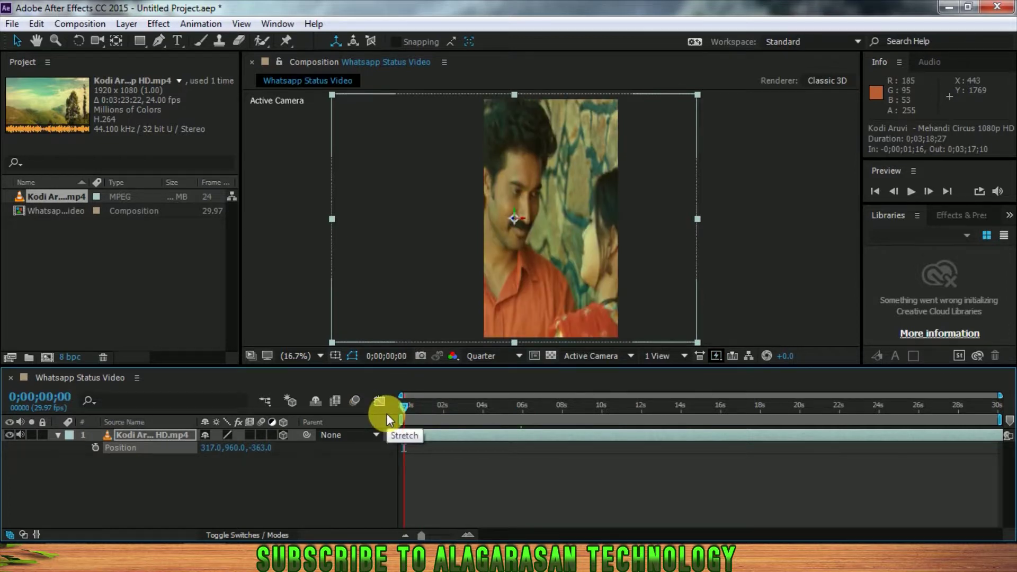
left_click(96, 448)
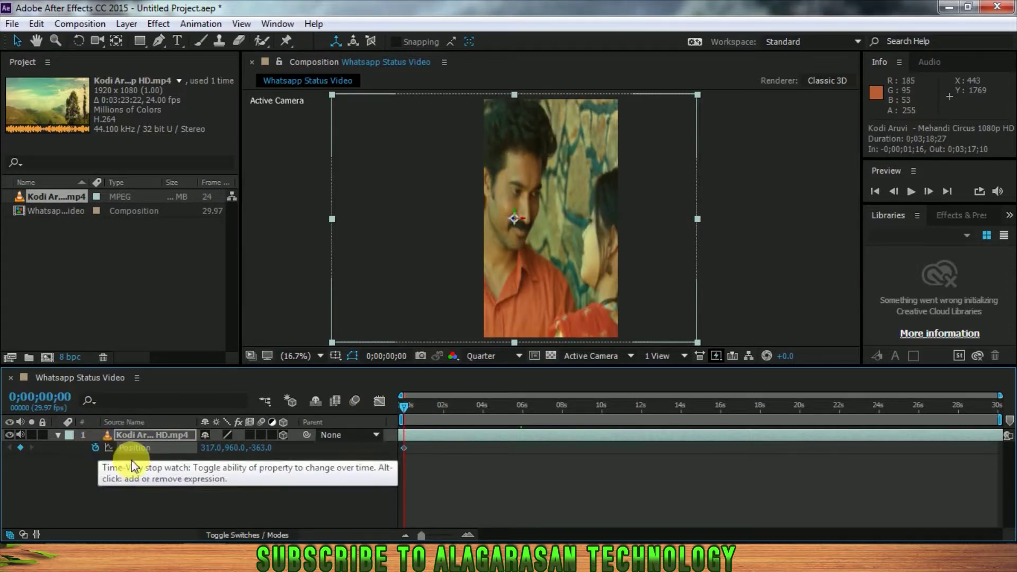
left_click(564, 409)
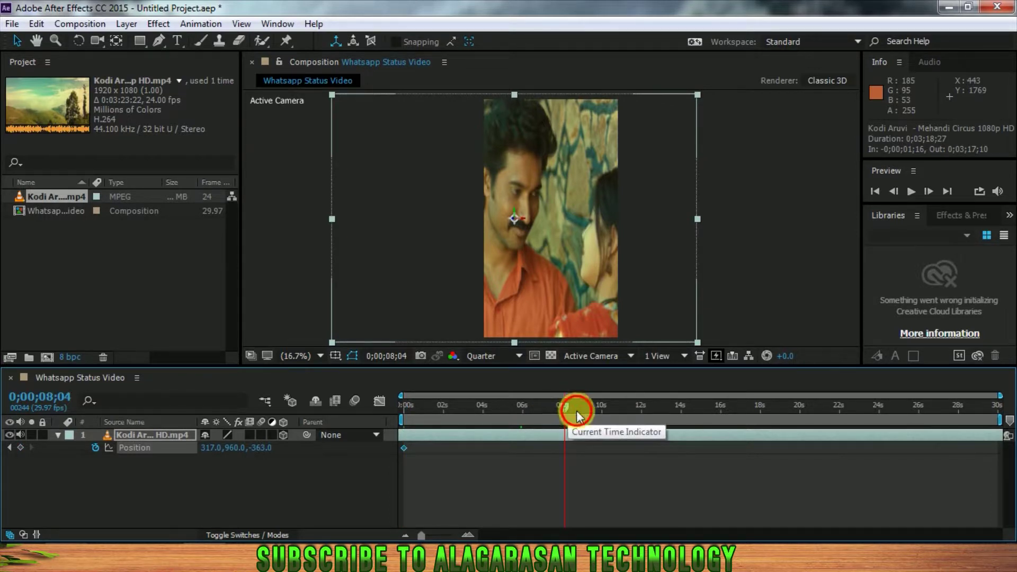
Add a second Position keyframe at 0;00;11;18 holding 317, 960, -363.
left_click(585, 411)
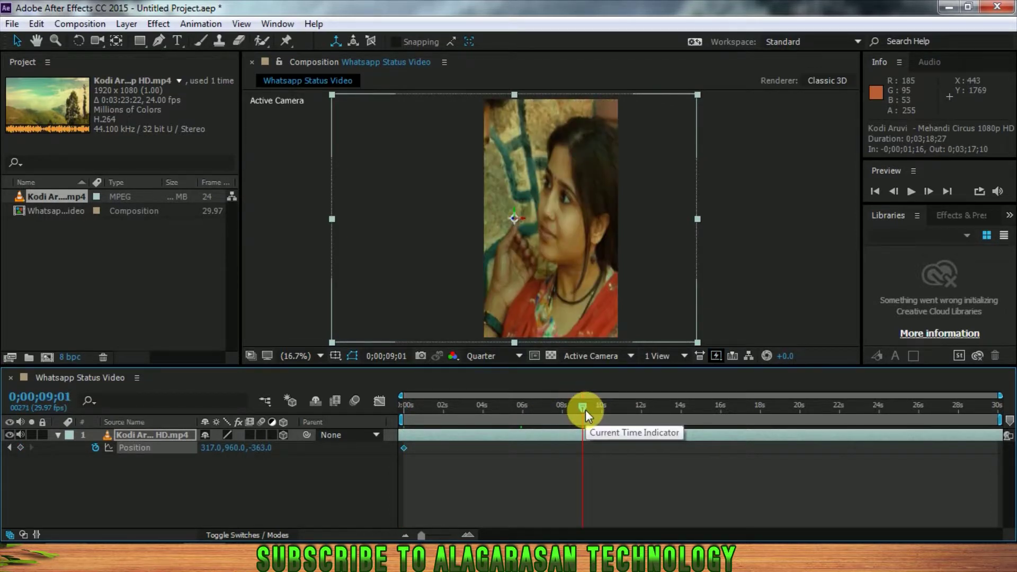
left_click_drag(585, 409, 645, 405)
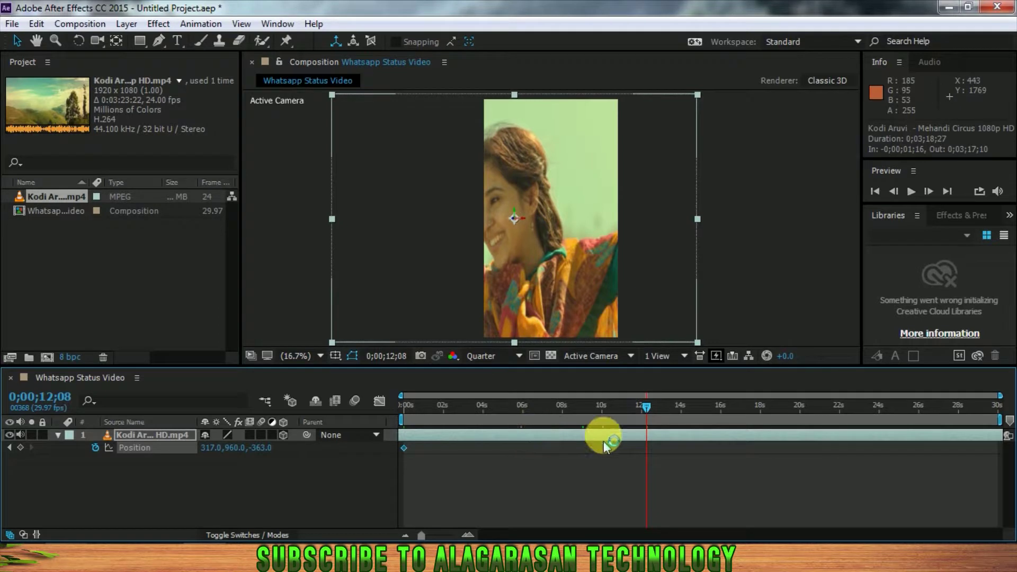
left_click(642, 404)
mouse_move(644, 409)
left_mouse_down()
mouse_move(628, 405)
mouse_move(635, 413)
left_mouse_up()
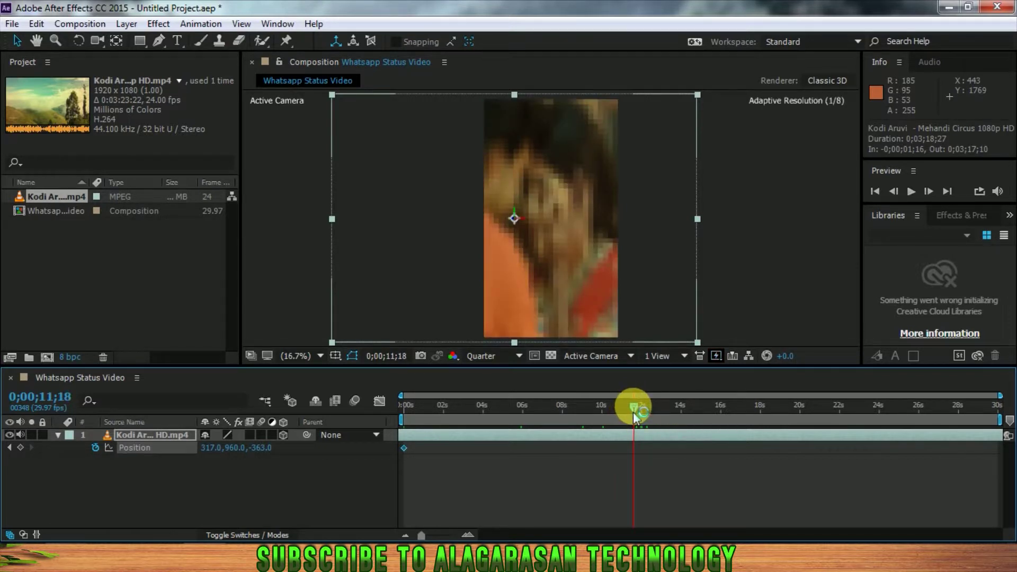
left_click(22, 445)
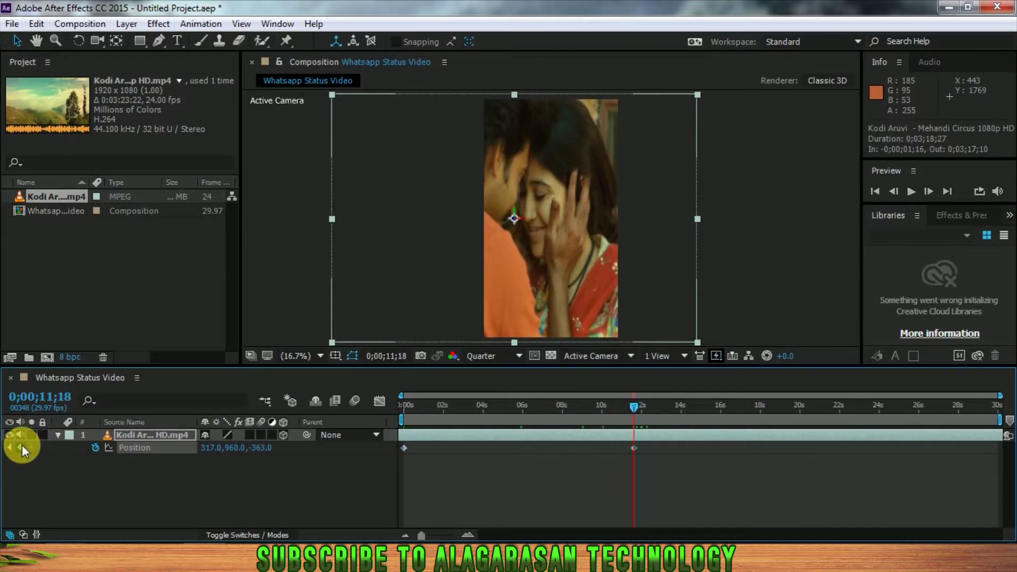
left_click(636, 408)
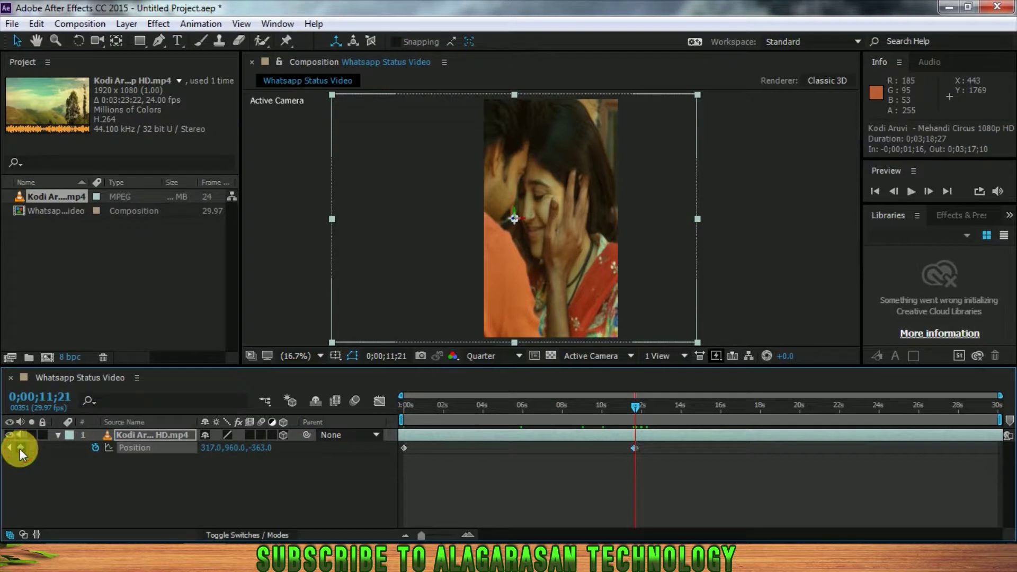
Add Position keyframes at 0;00;15;27 (clip pushed deeper) and at 0;00;20;21.
left_click(718, 408)
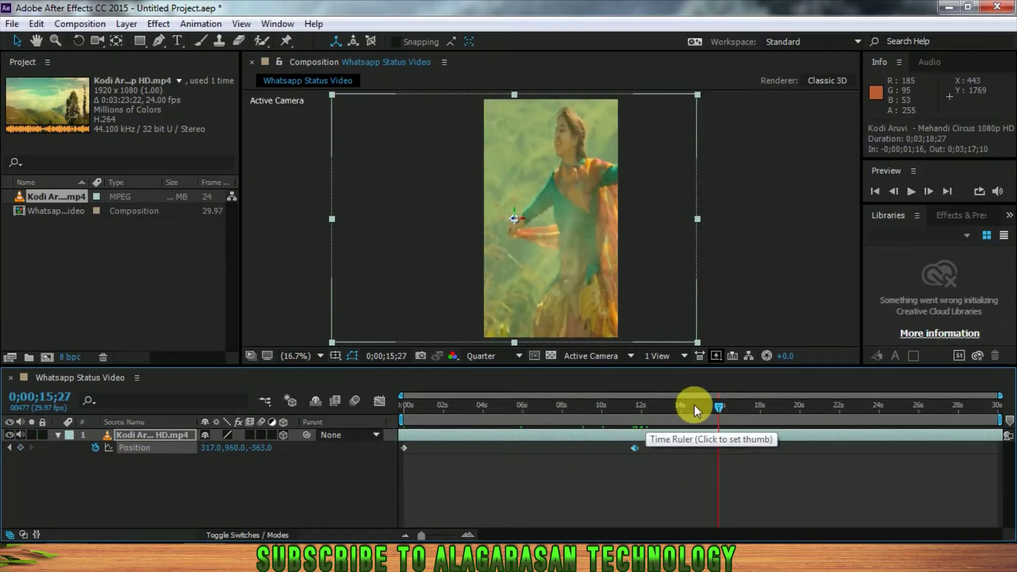
left_click_drag(221, 449, 193, 454)
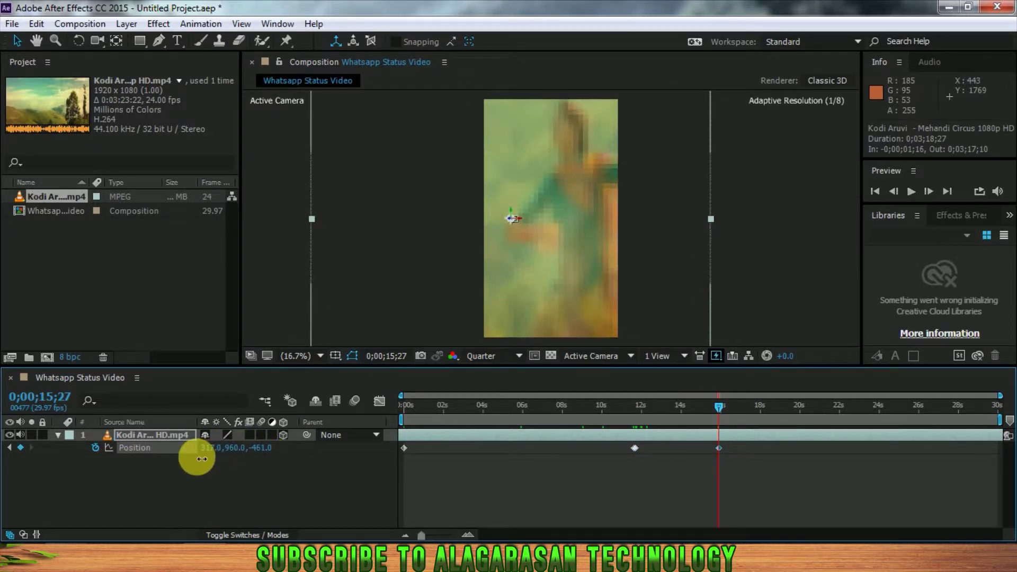
left_click(761, 409)
left_click(800, 414)
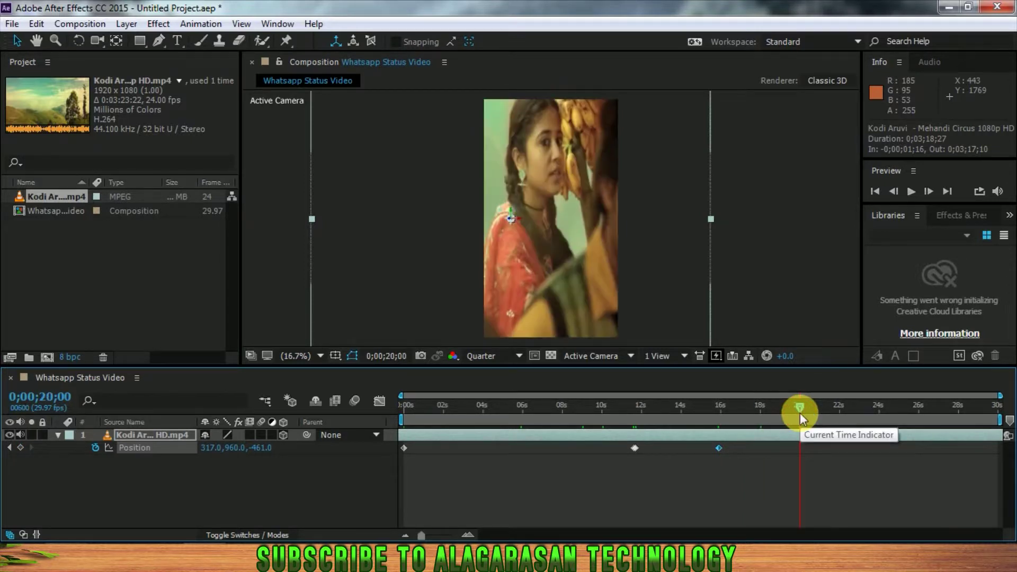
left_click(833, 407)
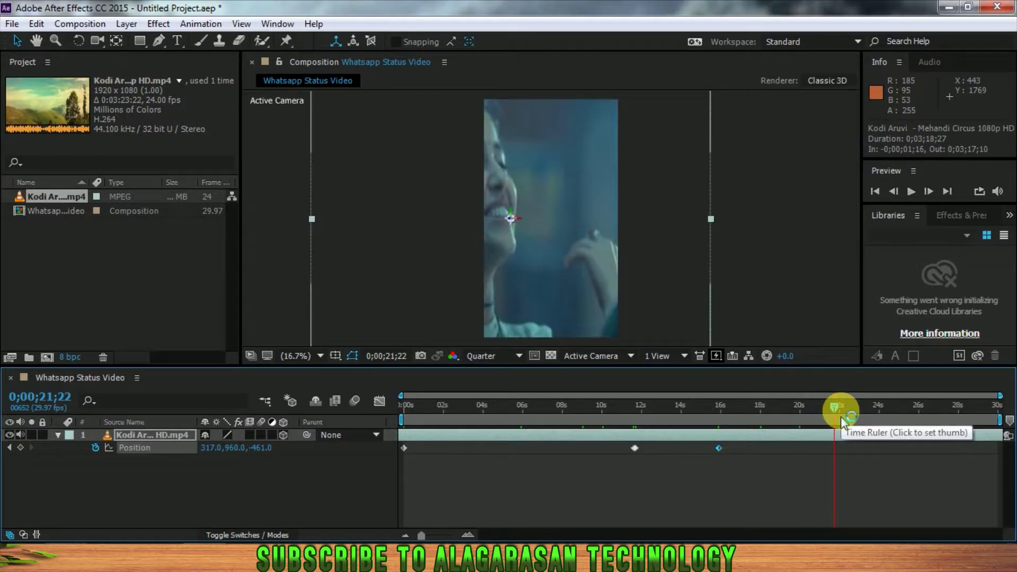
left_click(825, 405)
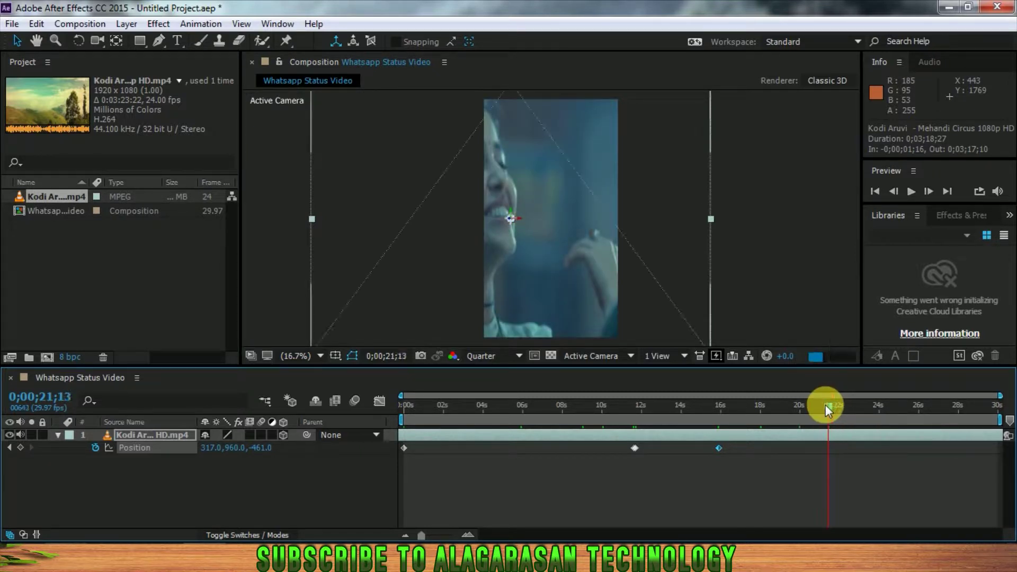
left_click(819, 411)
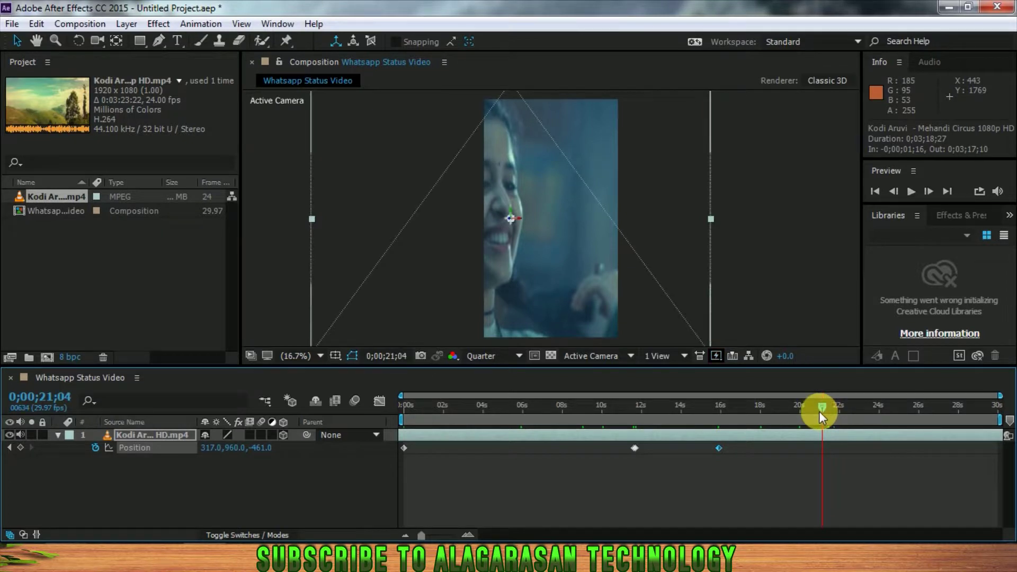
mouse_move(822, 404)
left_mouse_down()
mouse_move(809, 408)
mouse_move(814, 414)
left_mouse_up()
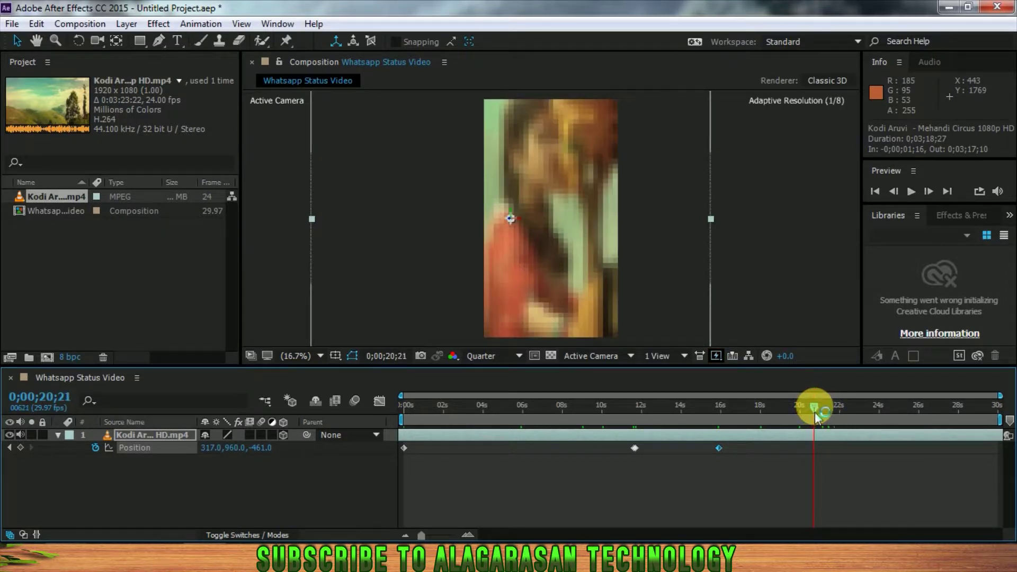
left_click(21, 447)
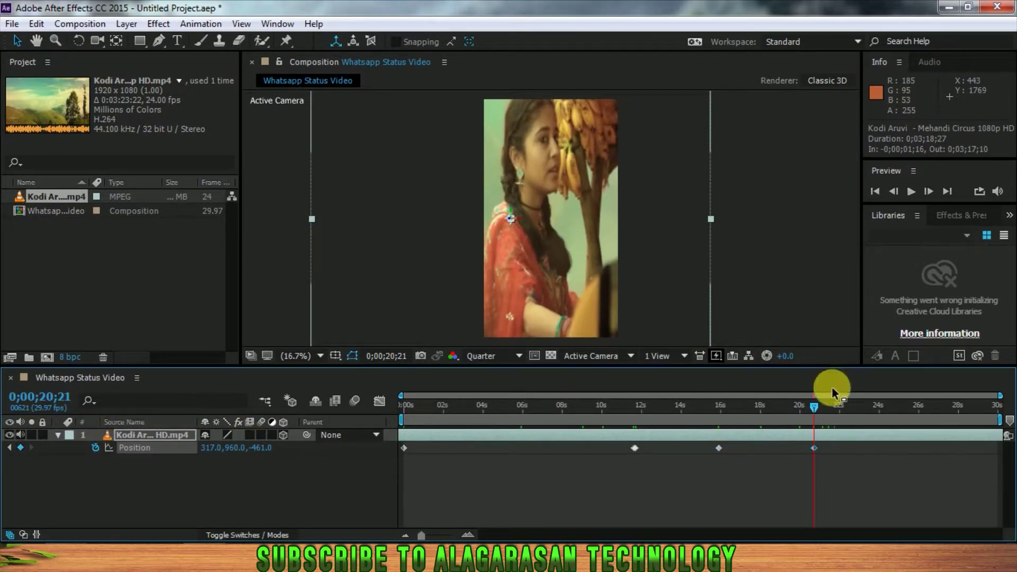
left_click_drag(815, 405, 818, 408)
Set Position X to 477 at 0;00;20;28, then go to the last frame and deselect.
left_click(157, 443)
left_click_drag(219, 454, 245, 445)
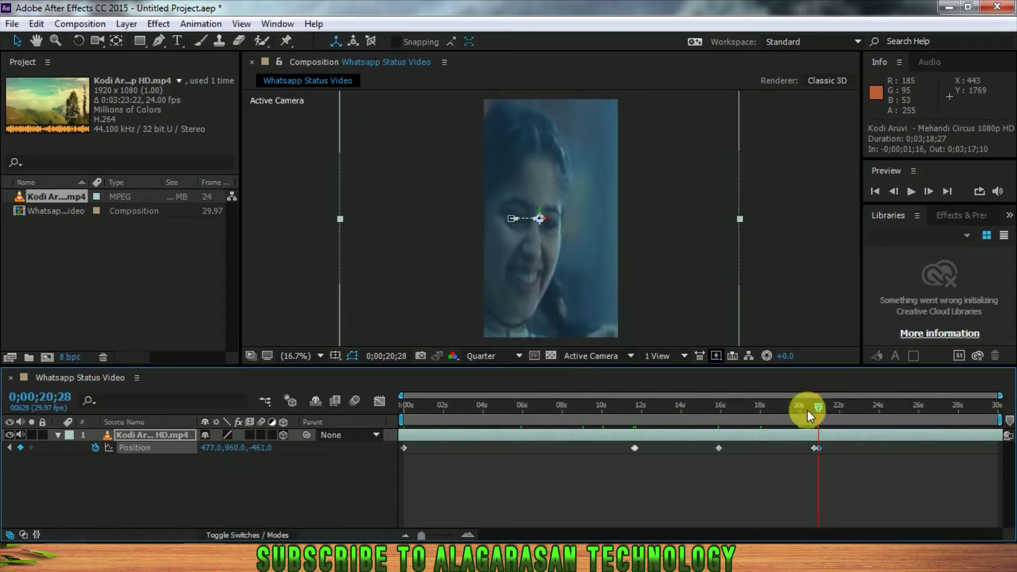
left_click_drag(822, 412, 971, 408)
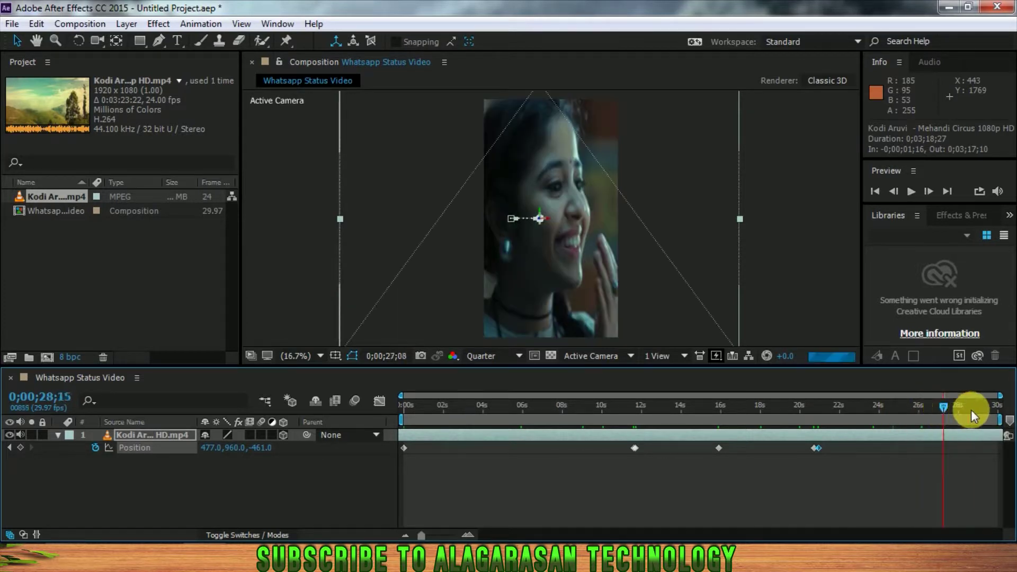
left_click(973, 417)
left_click_drag(973, 420, 998, 415)
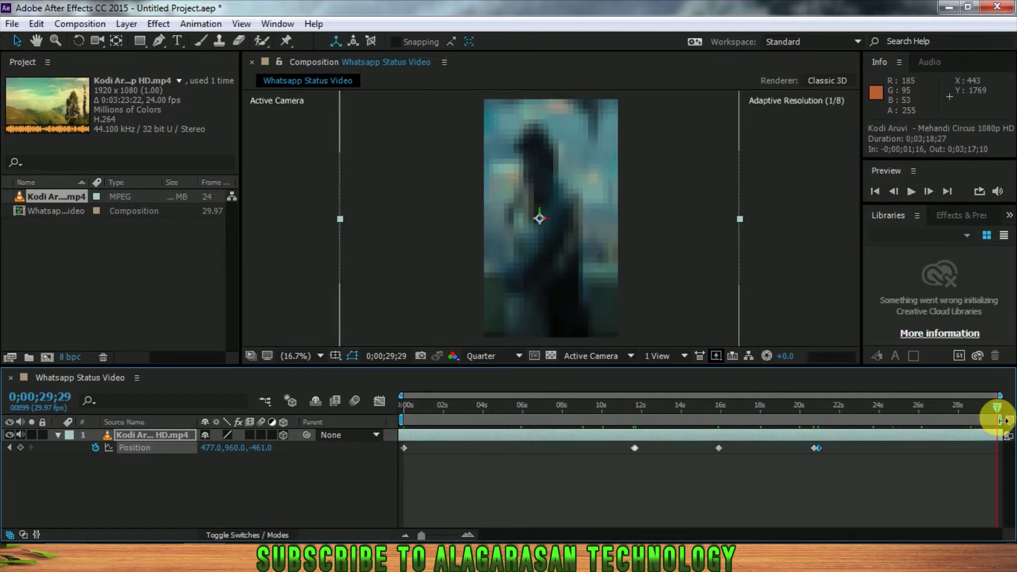
left_click(886, 513)
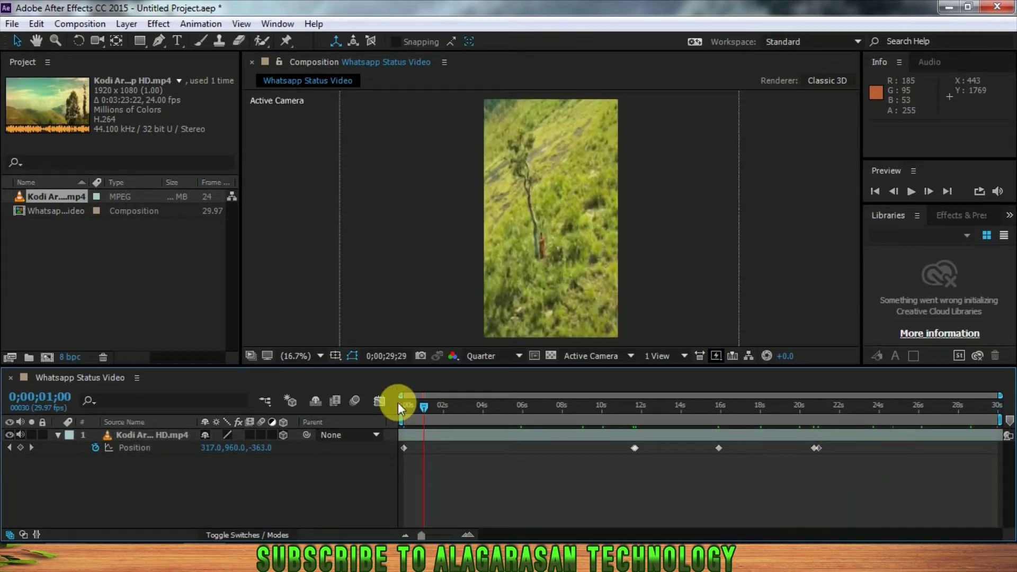
Play a preview of the animation from 0;00;00;00.
left_click(399, 405)
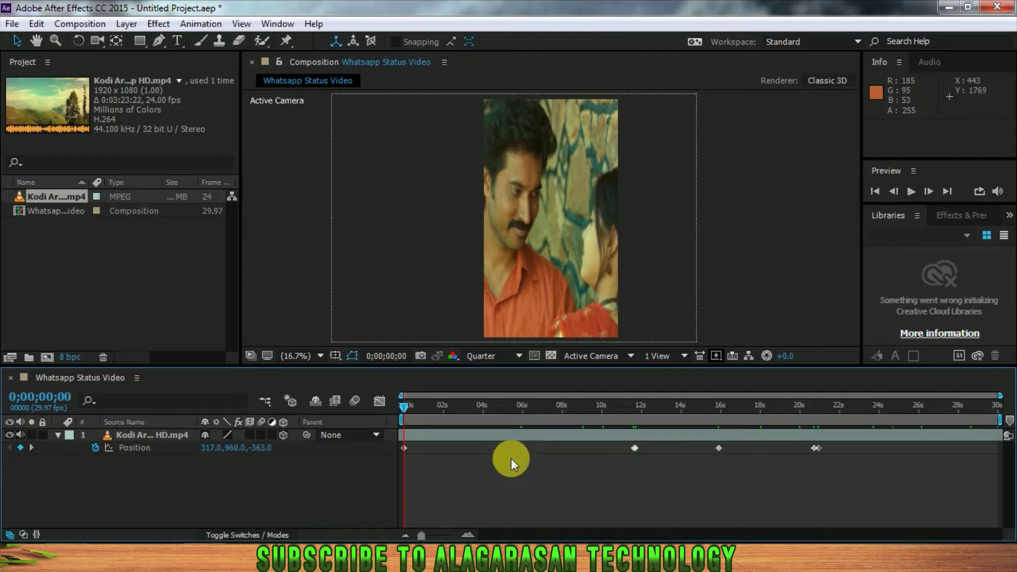
key("space")
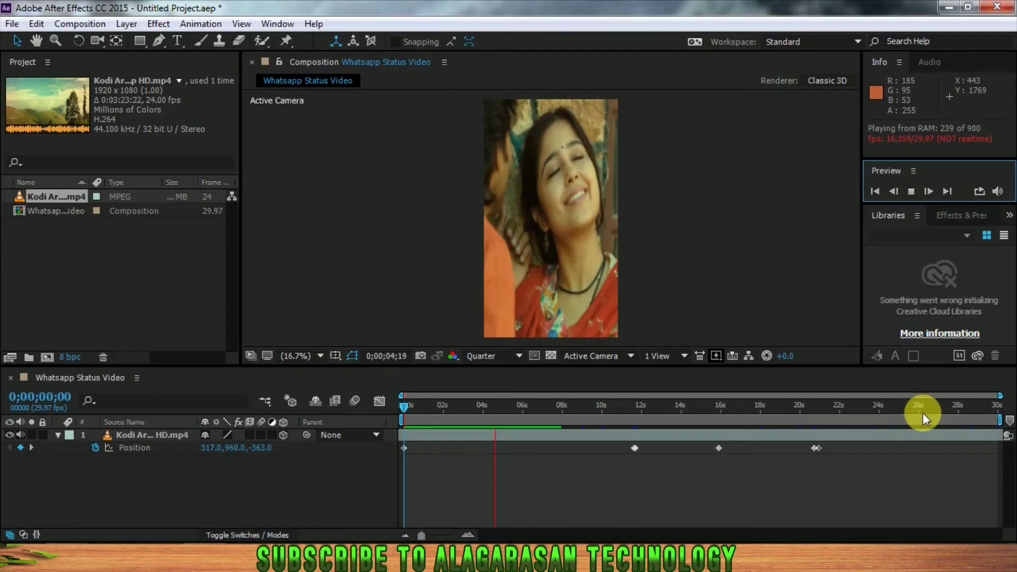
left_click(634, 416)
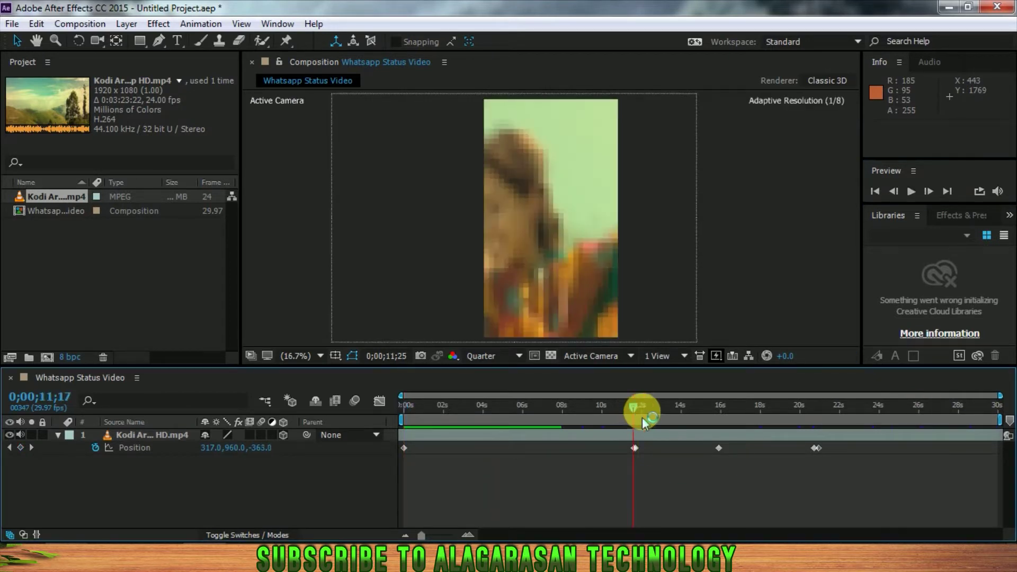
left_click_drag(643, 420, 660, 411)
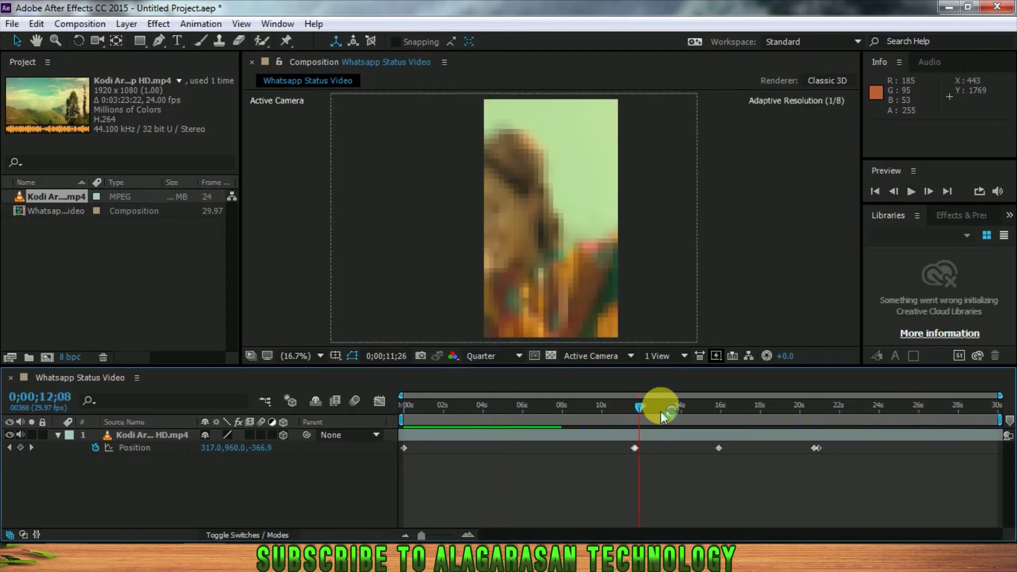
left_click(699, 409)
Set preview resolution to Full and maximize the Composition panel at 0;00;04;23.
left_click(498, 355)
left_click(507, 396)
left_click(498, 405)
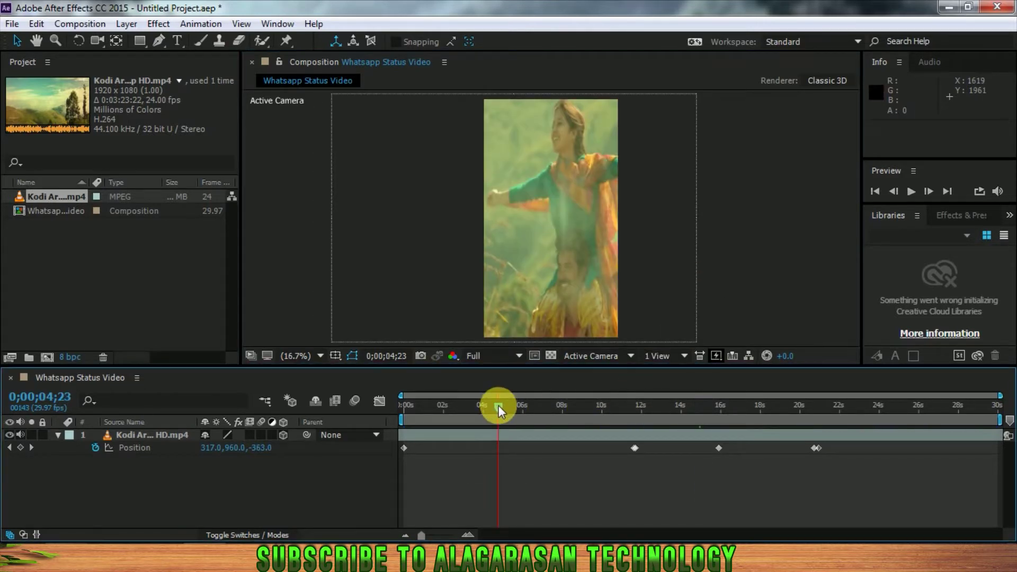
key("grave")
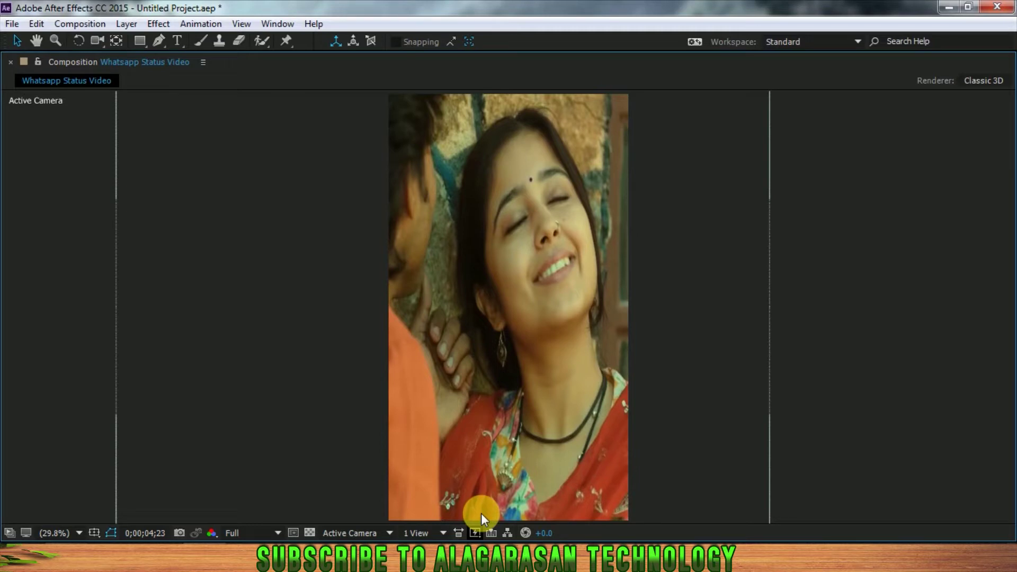
Play the clip in the enlarged view, then stop and set the current time to 0;00;02;19.
key("space")
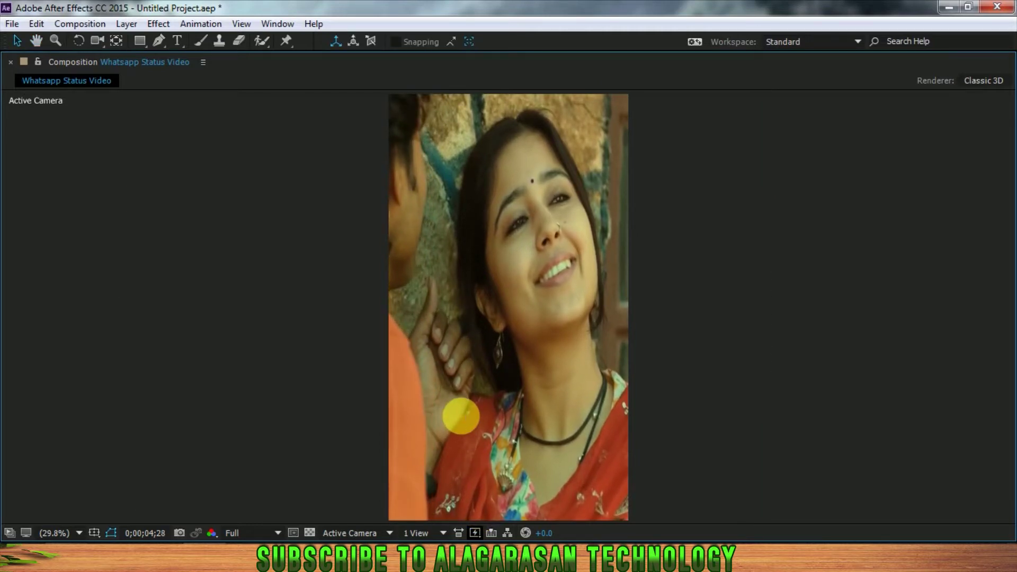
key("grave")
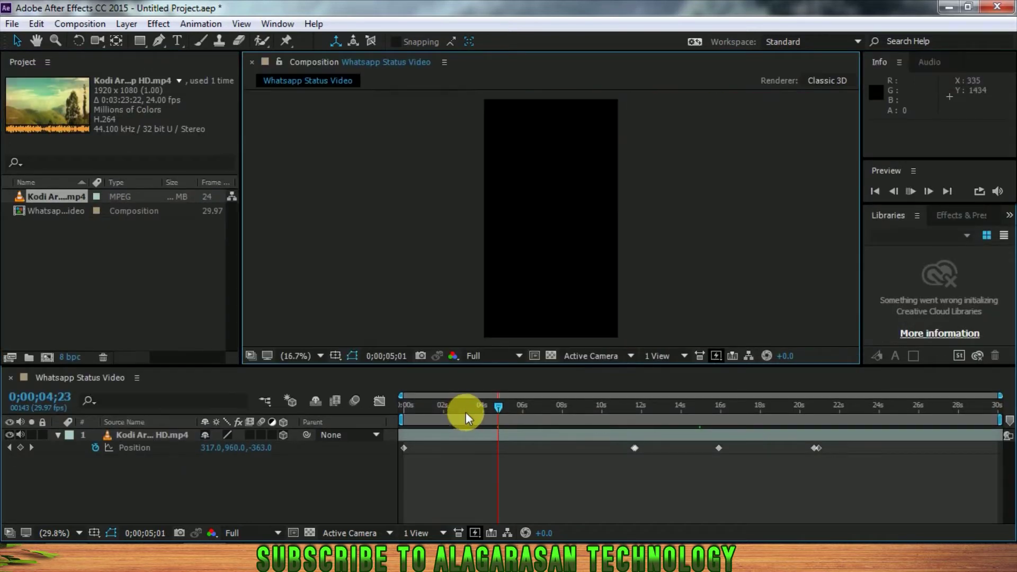
left_click_drag(464, 410, 437, 407)
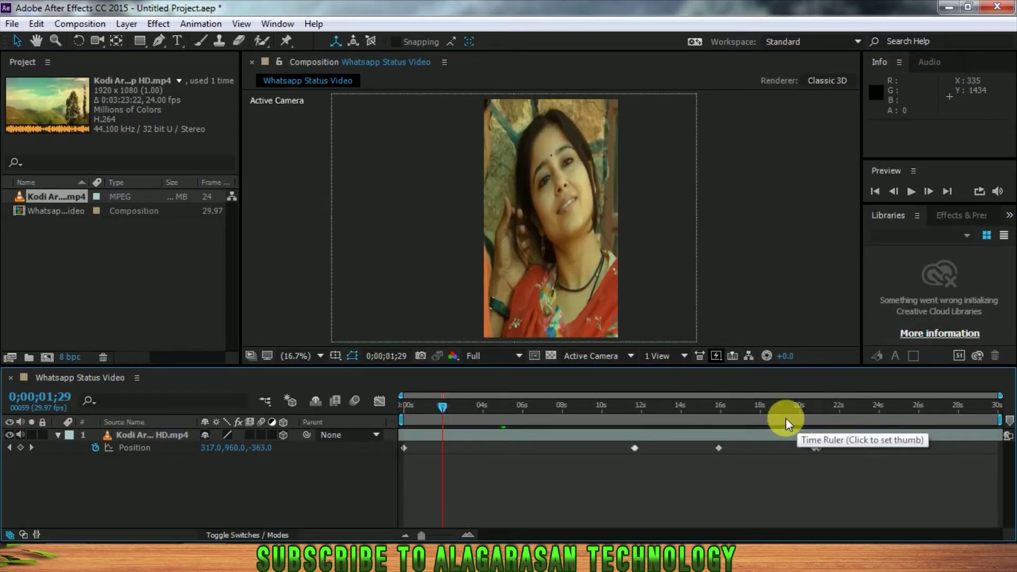
left_click(456, 406)
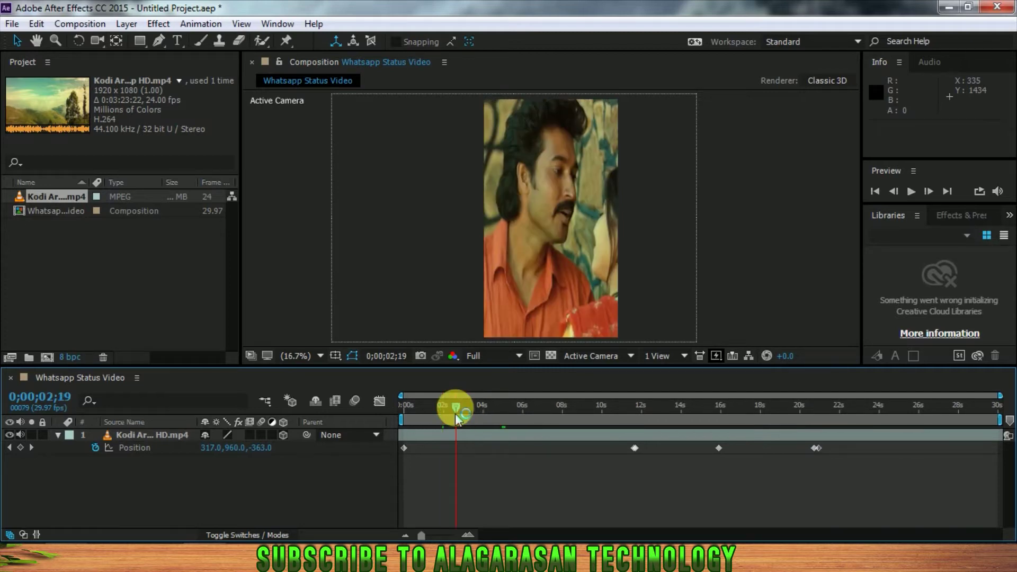
Maximize and restore the timeline and composition panels, ending in the normal workspace layout.
key("grave")
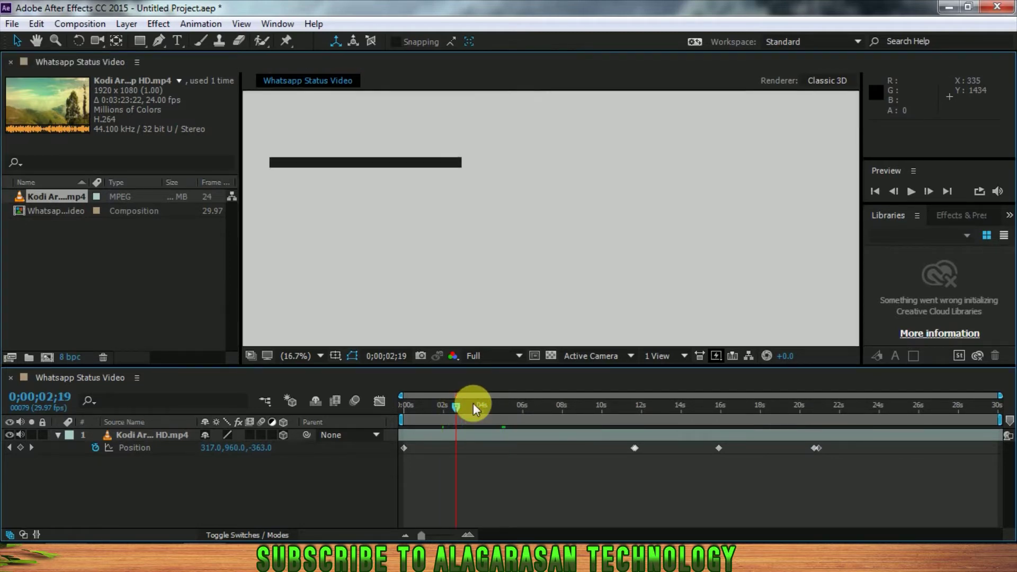
key("grave")
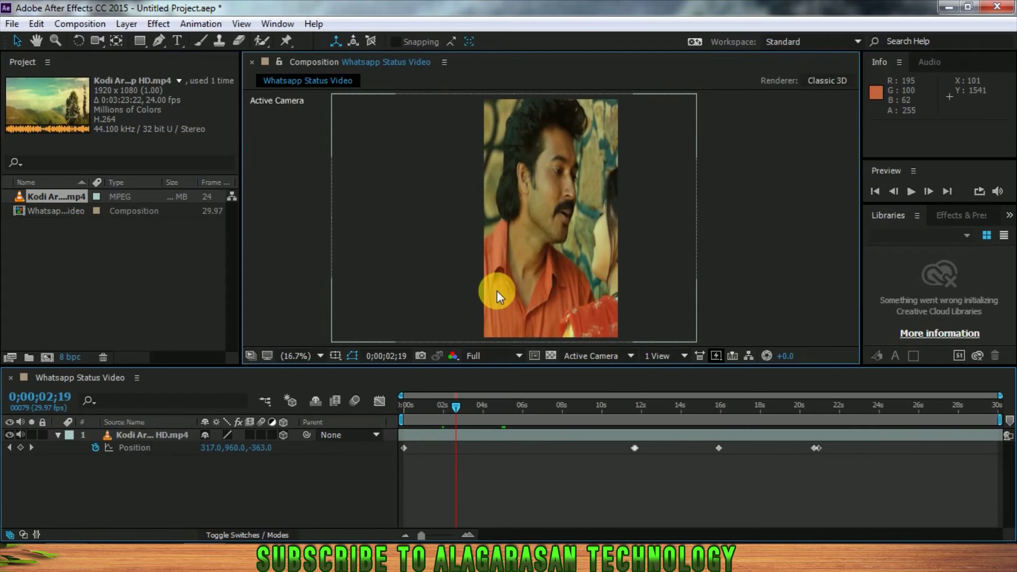
key("grave")
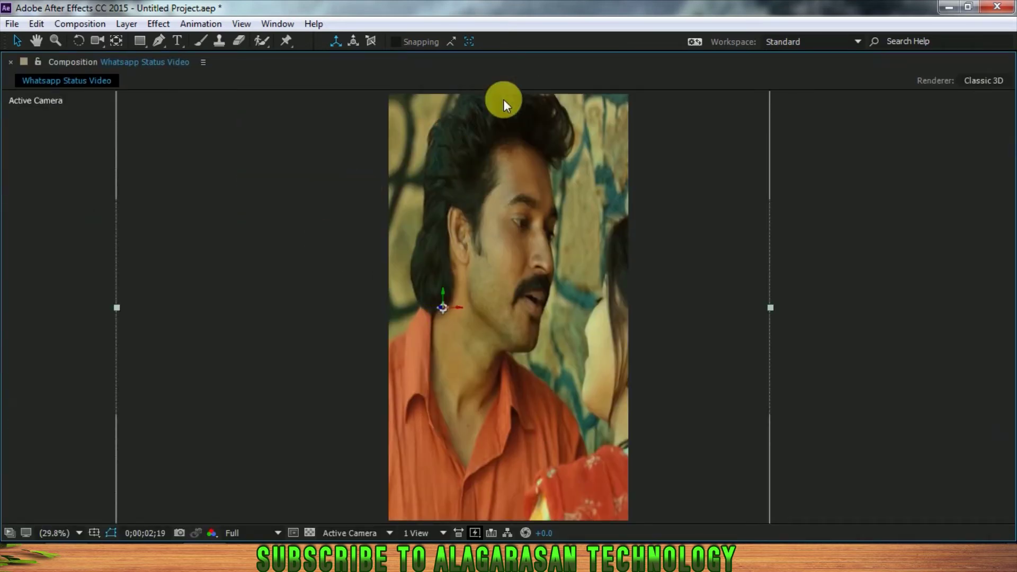
key("grave")
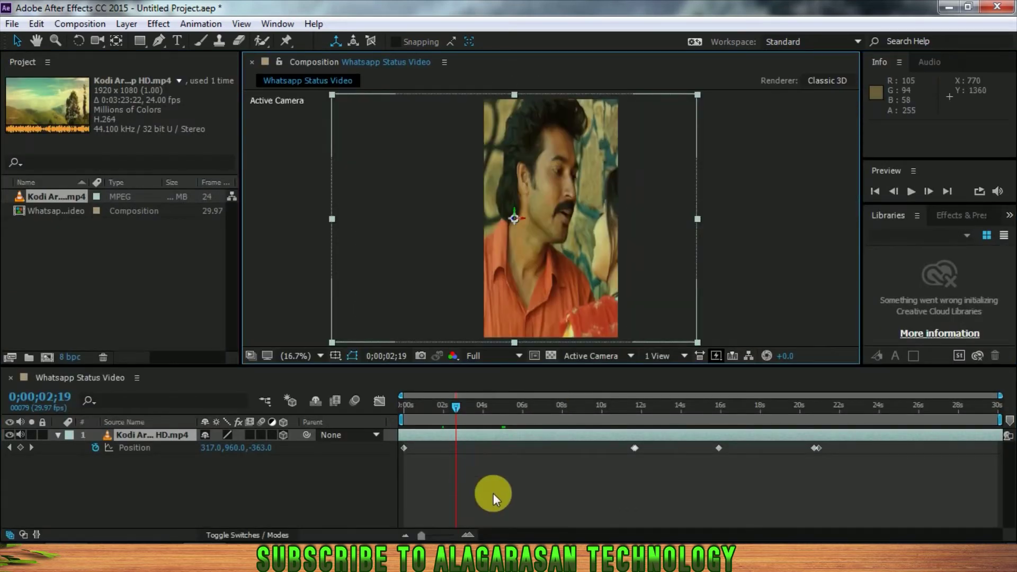
Add Whatsapp Status Video to the Render Queue, delete the queued item, and minimize After Effects.
left_click(80, 23)
left_click(84, 151)
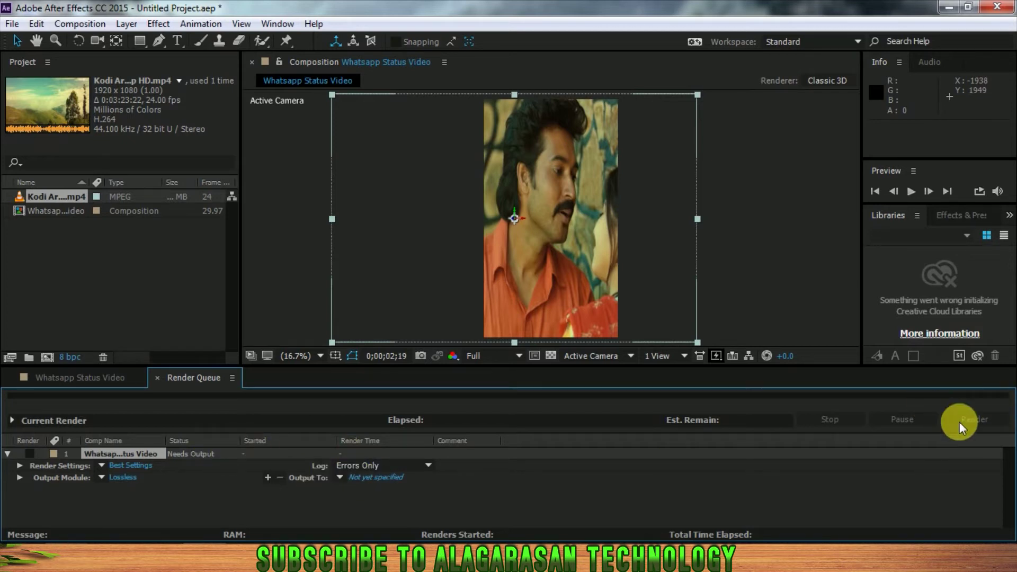
left_click(154, 455)
key("Delete")
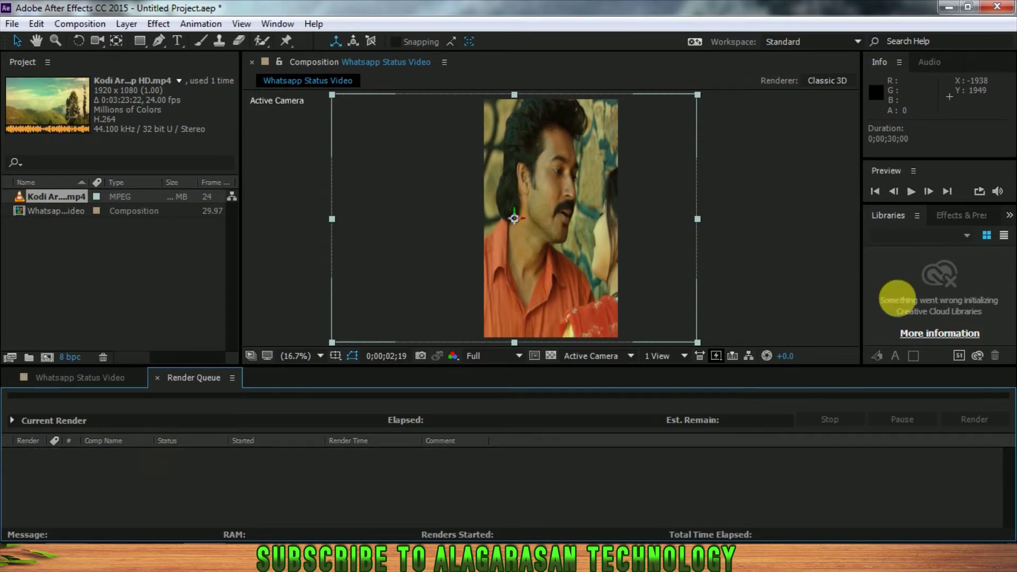
left_click(947, 7)
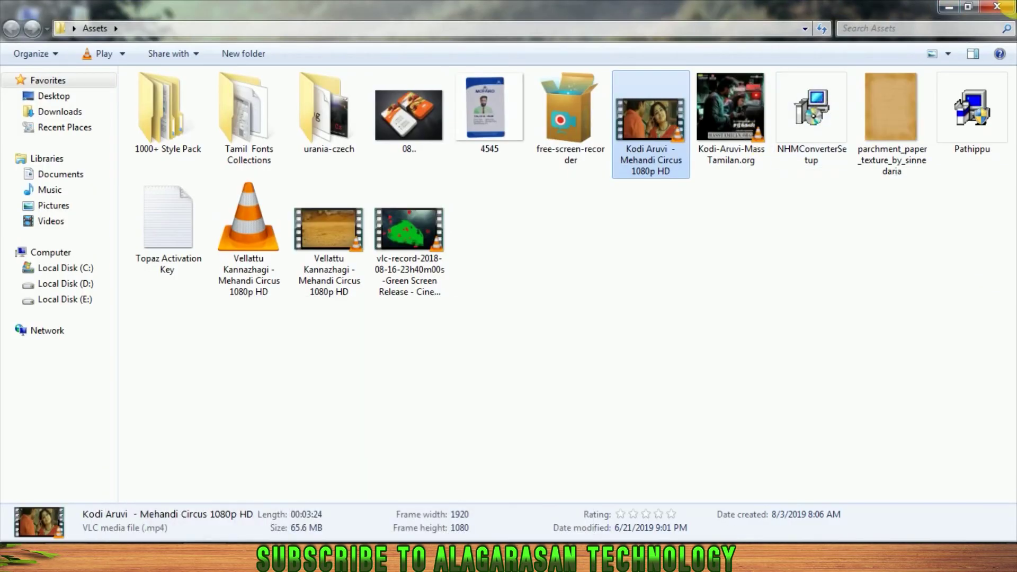
Show the desktop with Win+D and refresh it three times from the desktop context menu.
key("super+d")
right_click(659, 164)
left_click(689, 224)
right_click(638, 138)
left_click(674, 199)
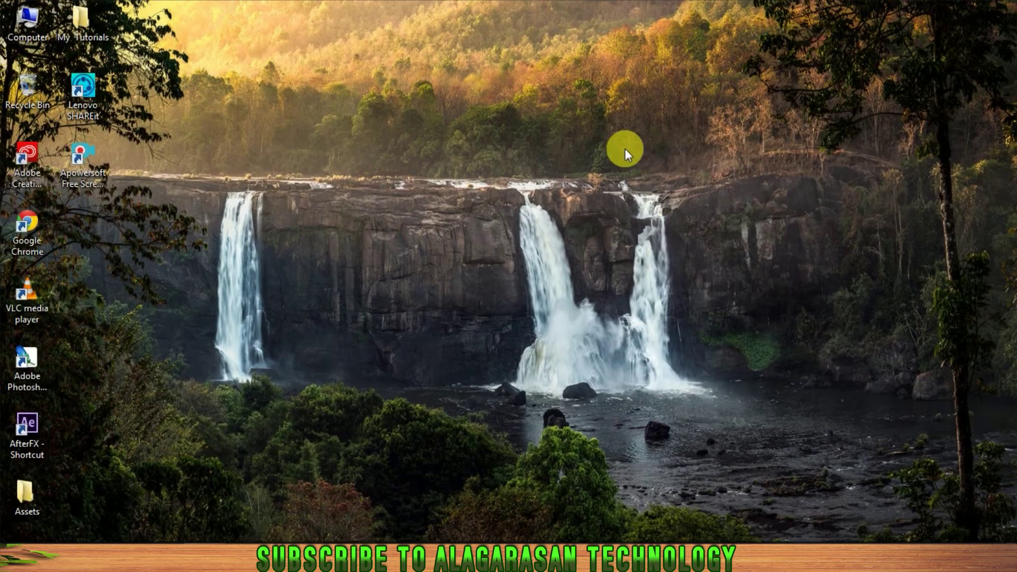
right_click(623, 133)
left_click(668, 199)
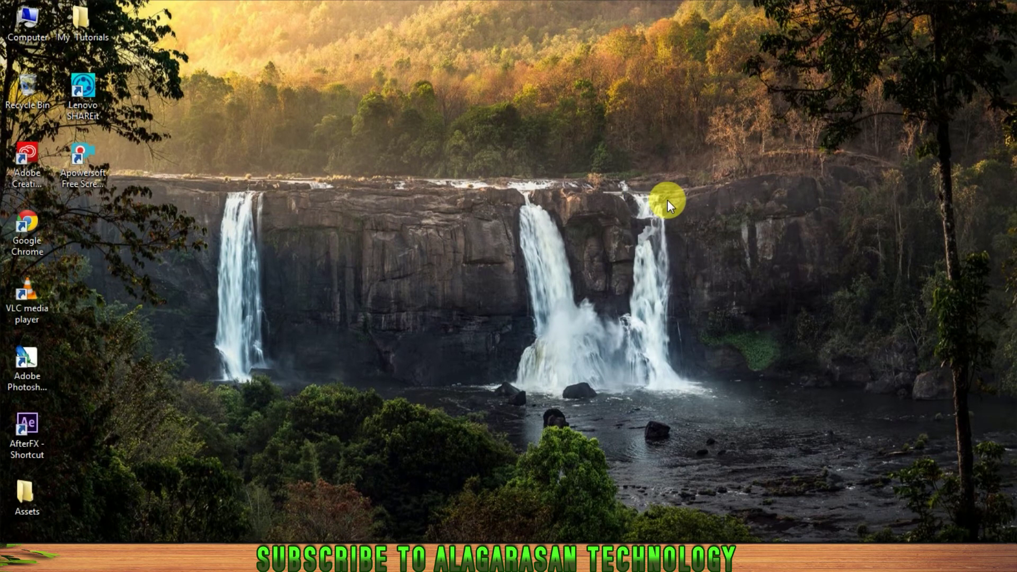